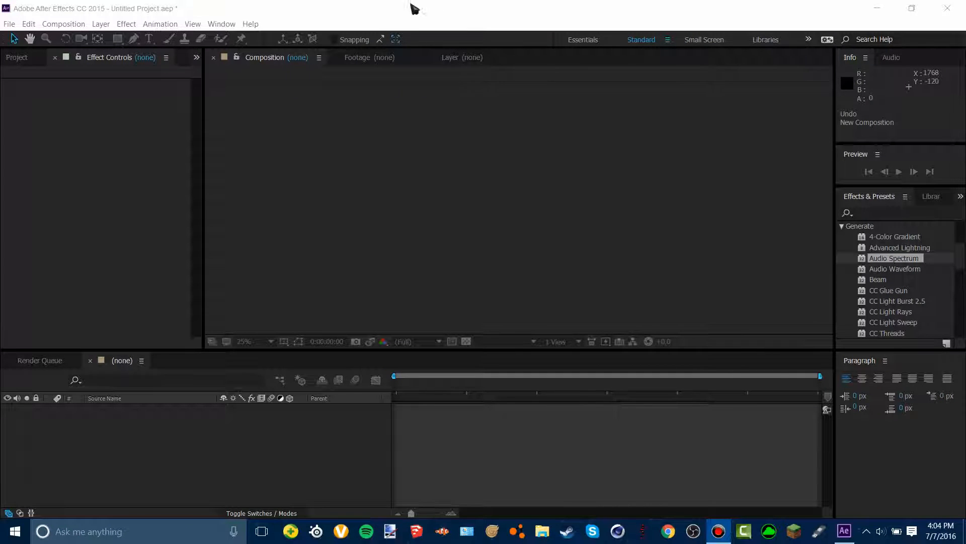
Create a new composition named Comp 1 with the HDTV 1080 24 preset and a duration of 0:03:10:00.
{"action": "left_click", "coordinate": [443, 15]}
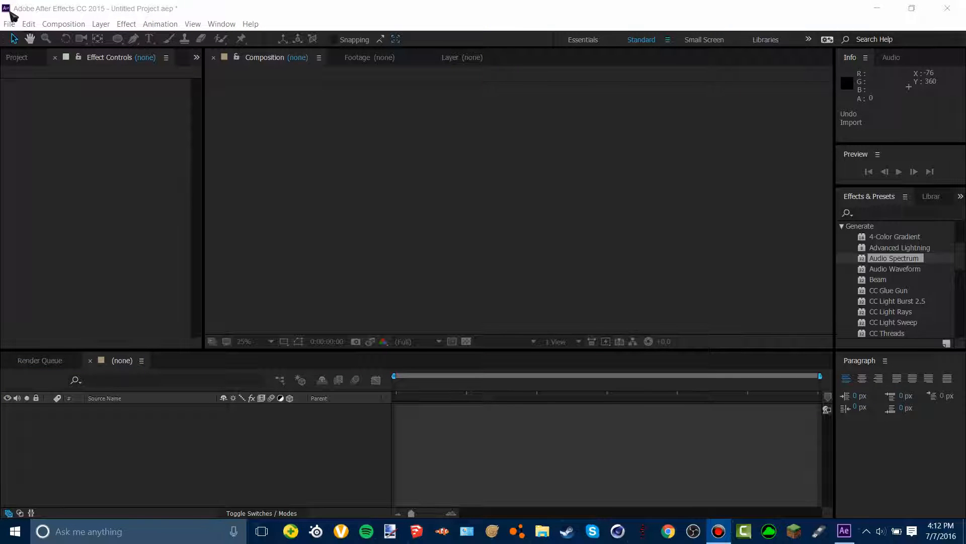
{"action": "left_click", "coordinate": [23, 60]}
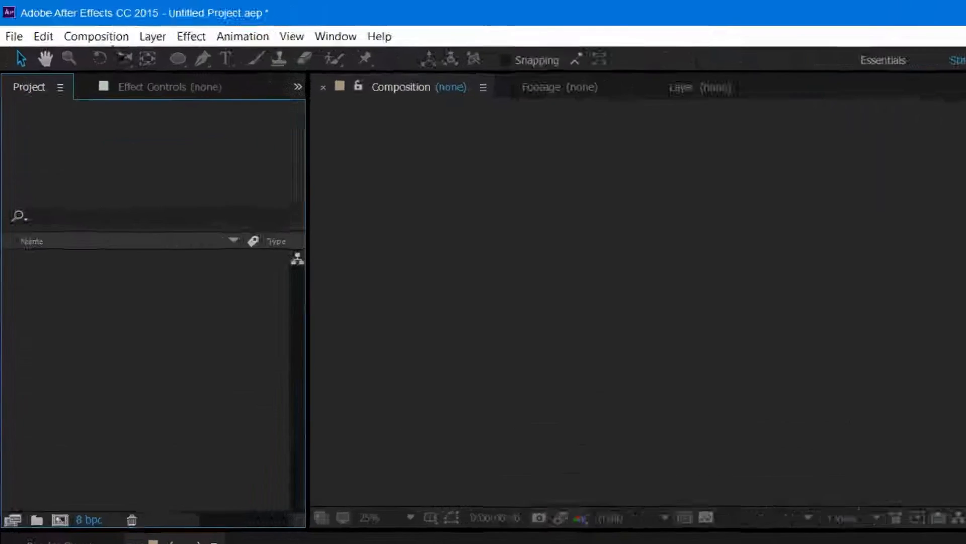
{"action": "left_click", "coordinate": [113, 34]}
{"action": "left_click", "coordinate": [176, 60]}
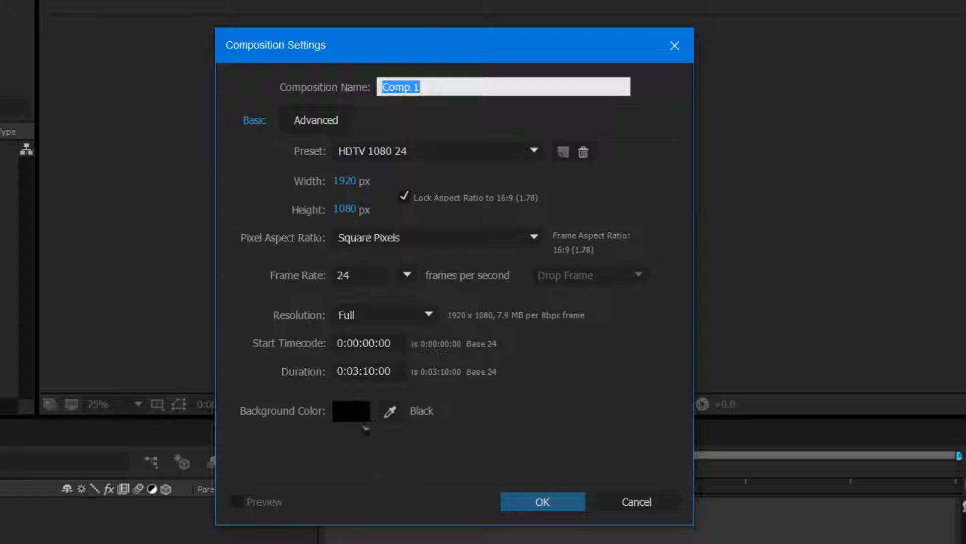
{"action": "left_click", "coordinate": [509, 503]}
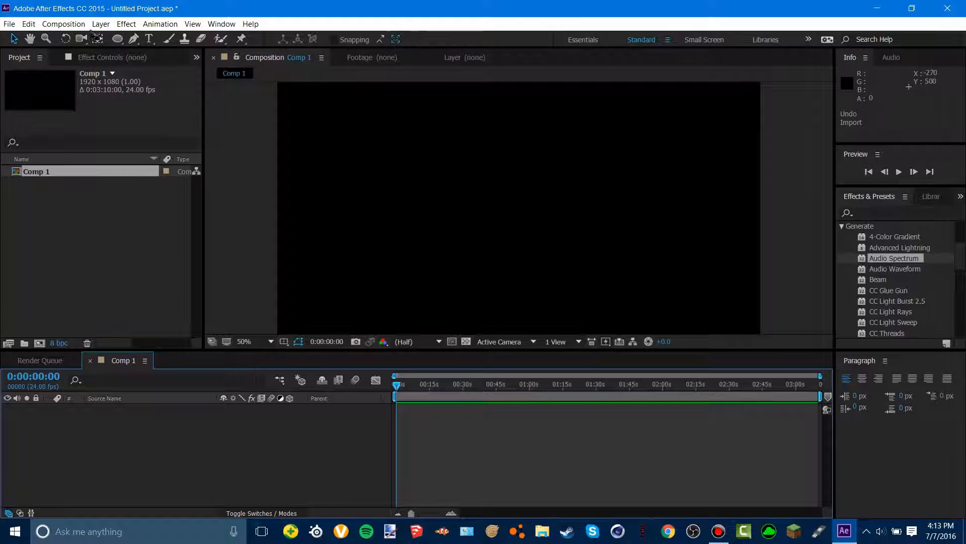
Import the audio file Seico - Give me the Beat.mp3 and add it to Comp 1 as a layer.
{"action": "double_click", "coordinate": [61, 204]}
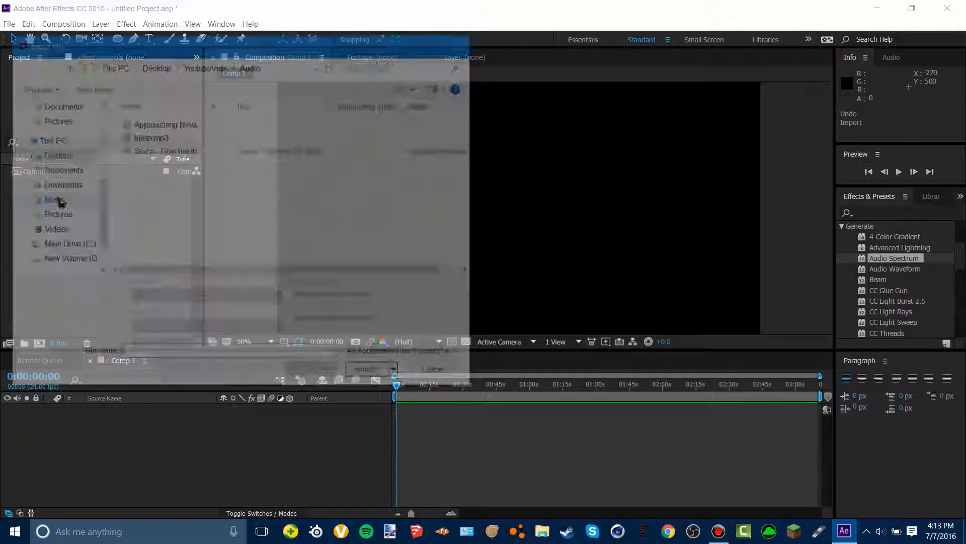
{"action": "double_click", "coordinate": [184, 151]}
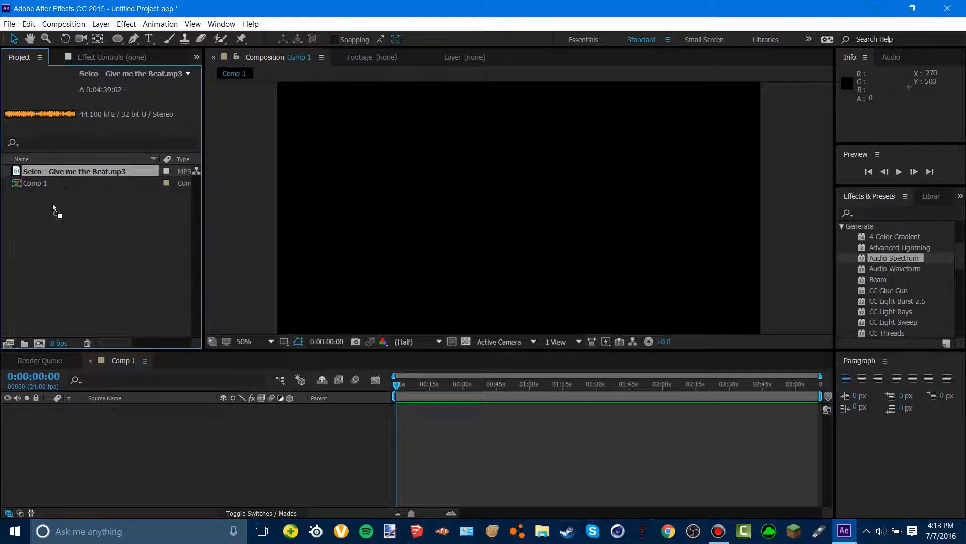
{"action": "left_click_drag", "start_coordinate": [53, 203], "coordinate": [89, 429]}
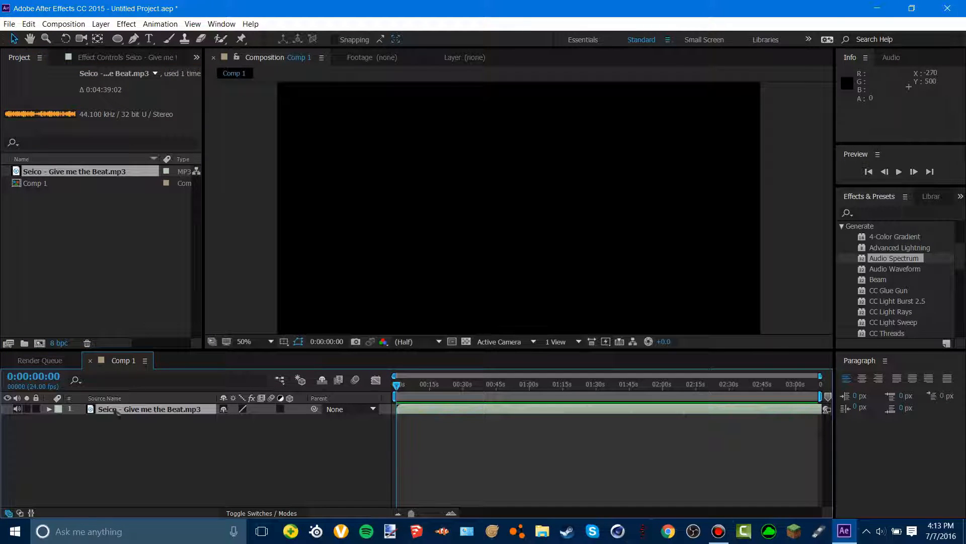
Add a red solid layer named Red Solid 1 at the composition size of 1920 x 1080 px.
{"action": "left_click", "coordinate": [103, 25]}
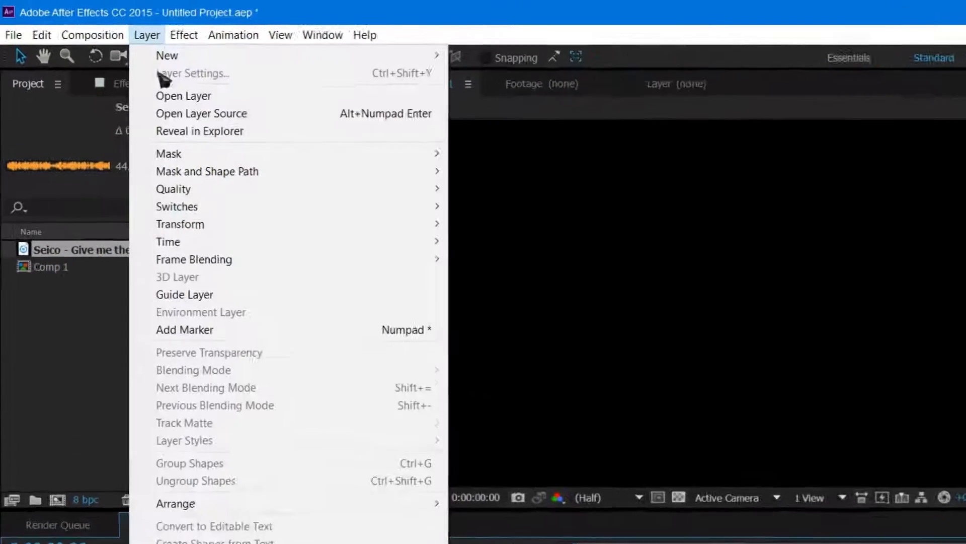
{"action": "mouse_move", "coordinate": [118, 39]}
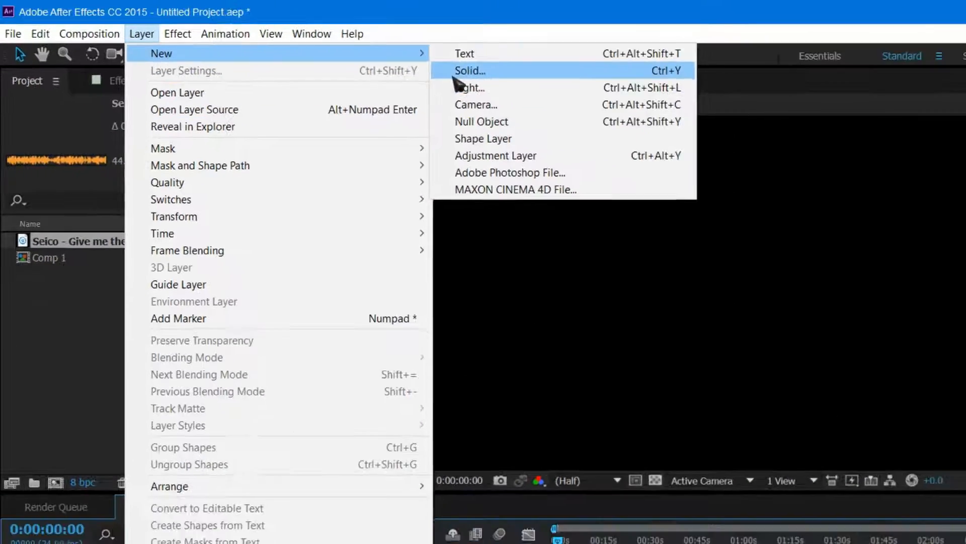
{"action": "left_click", "coordinate": [458, 76]}
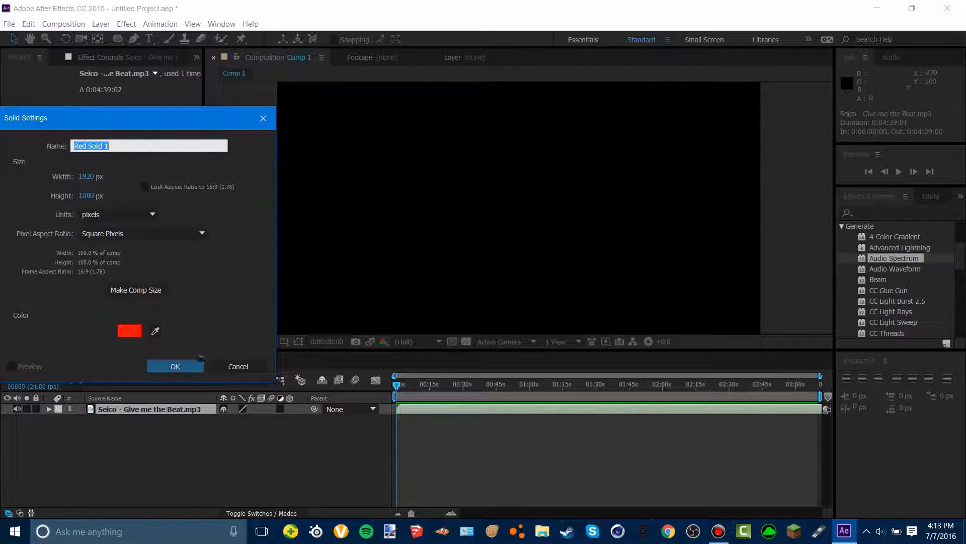
{"action": "left_click", "coordinate": [191, 369]}
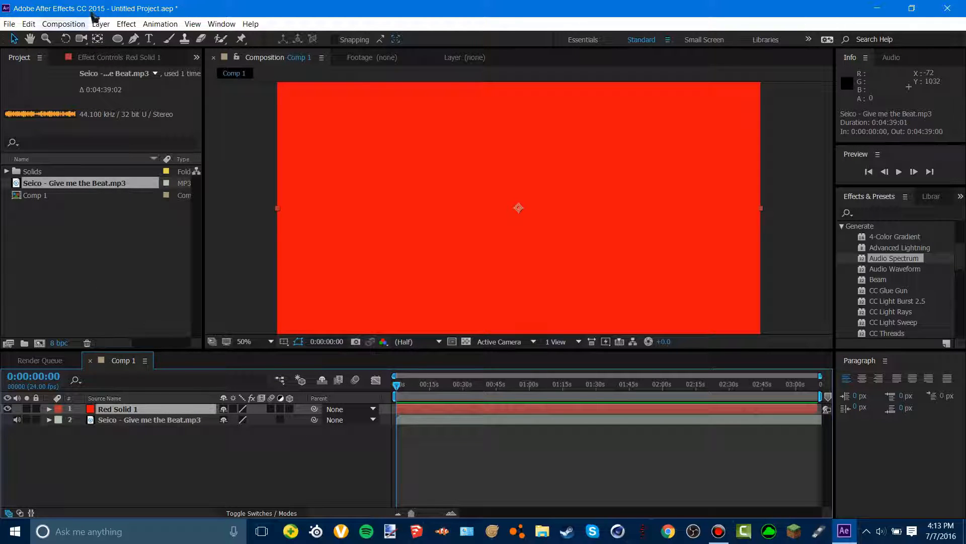
Apply the Audio Spectrum effect to Red Solid 1 and set its audio layer to Seico - Give me the Beat.mp3.
{"action": "left_click", "coordinate": [126, 24]}
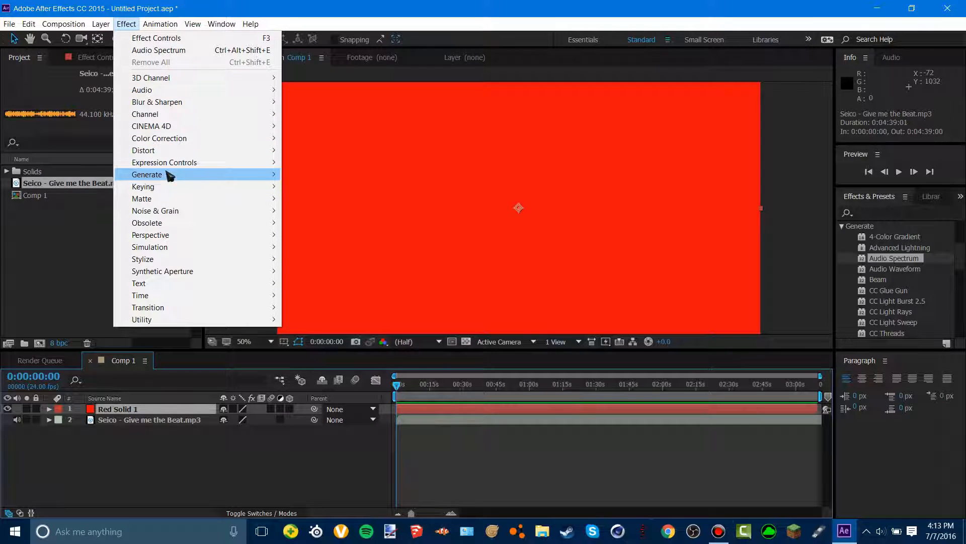
{"action": "mouse_move", "coordinate": [233, 175]}
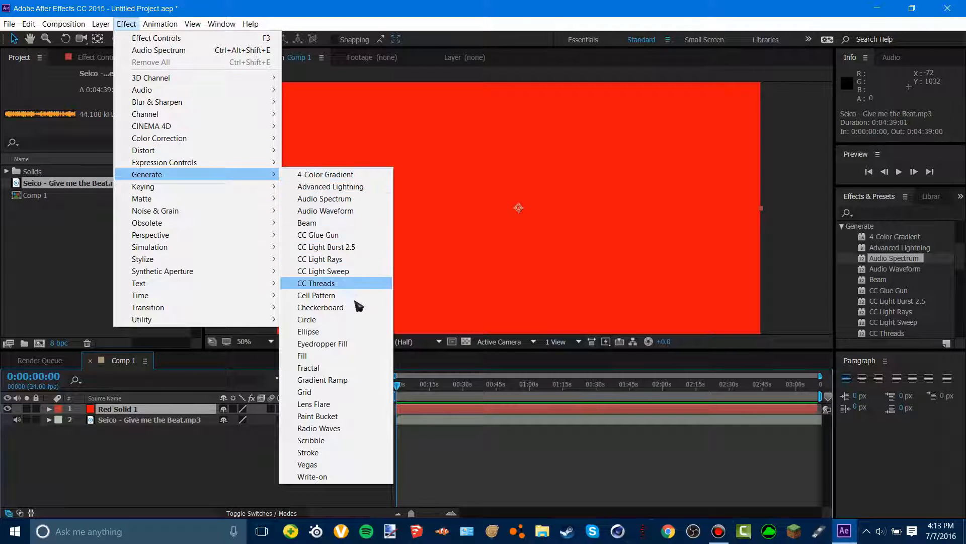
{"action": "left_click", "coordinate": [340, 199]}
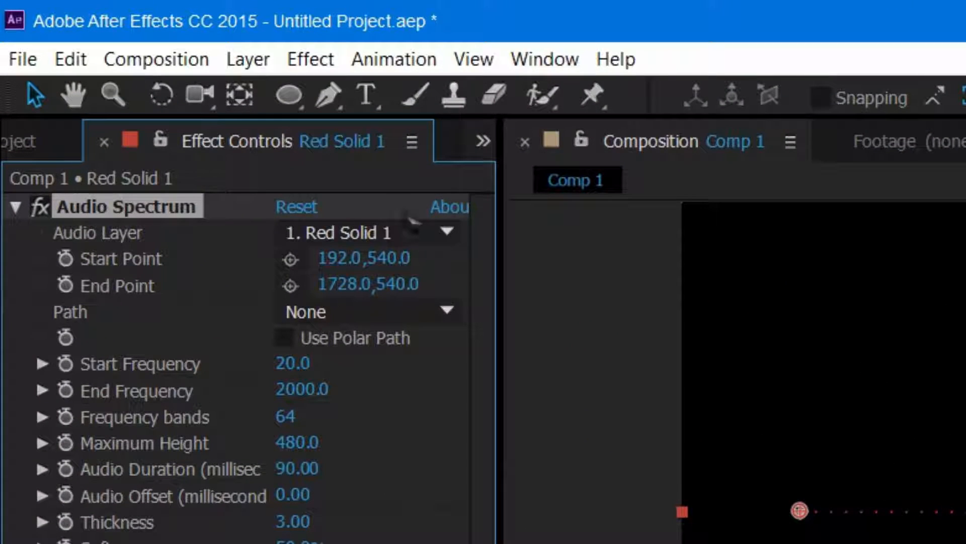
{"action": "left_click", "coordinate": [423, 231]}
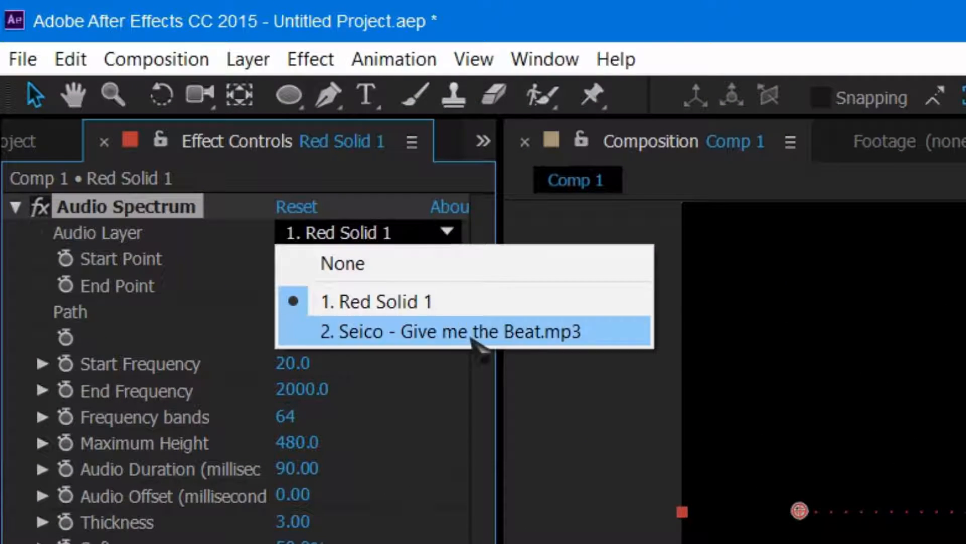
{"action": "left_click", "coordinate": [478, 338]}
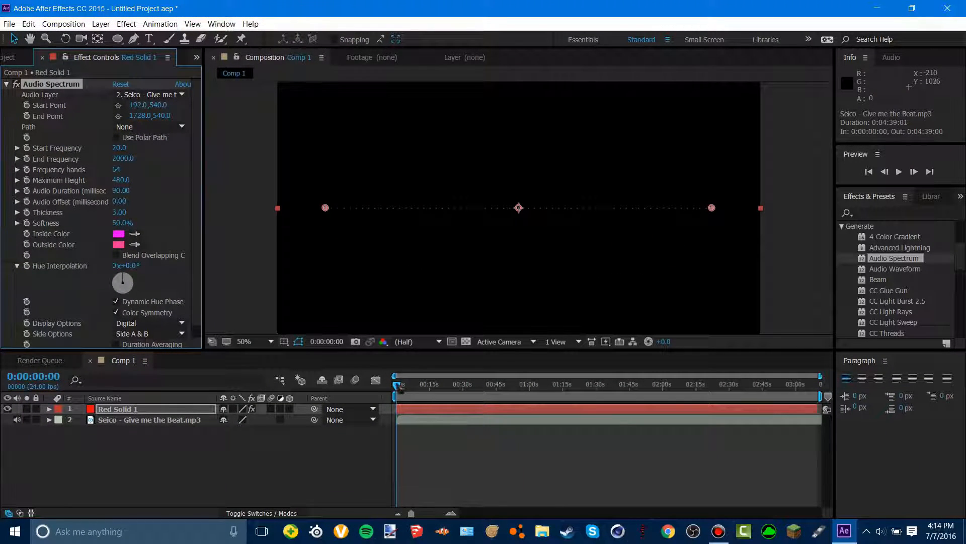
{"action": "left_click_drag", "start_coordinate": [397, 385], "coordinate": [377, 385]}
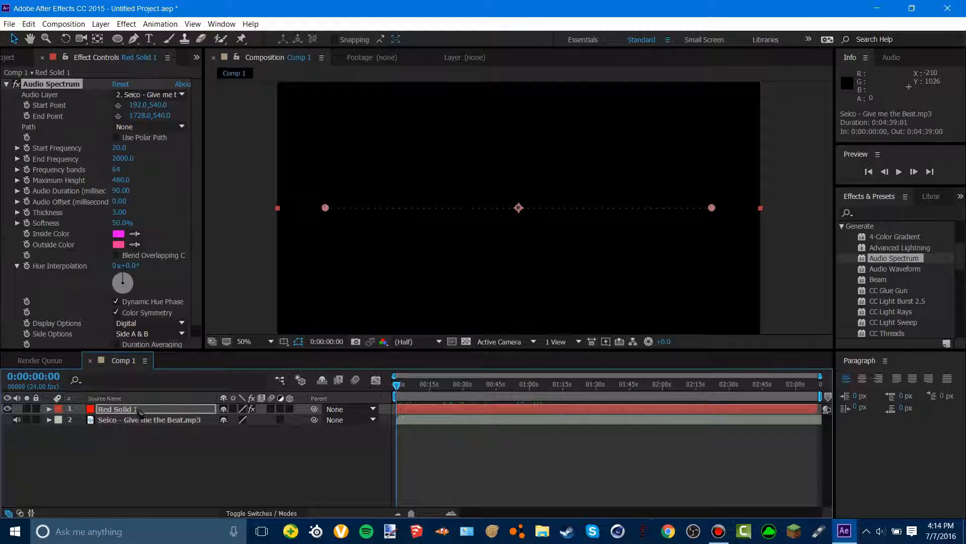
Try a full-frame ellipse mask on Red Solid 1 and undo it.
{"action": "left_click", "coordinate": [139, 409]}
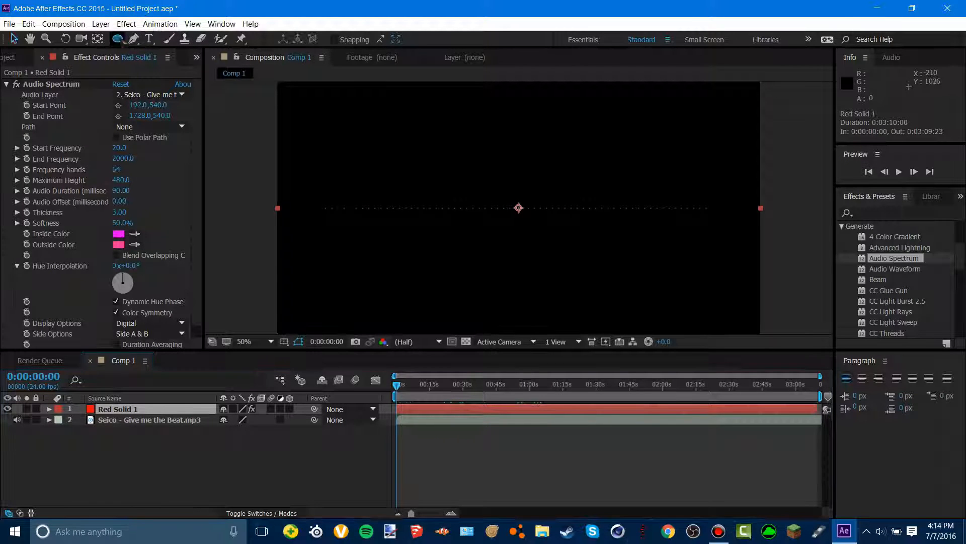
{"action": "left_click", "coordinate": [119, 39]}
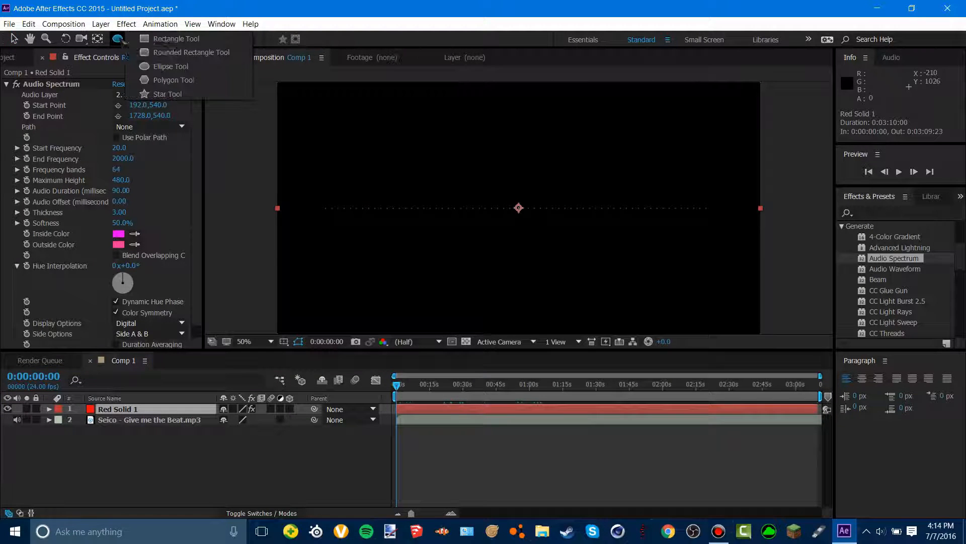
{"action": "left_click", "coordinate": [172, 66]}
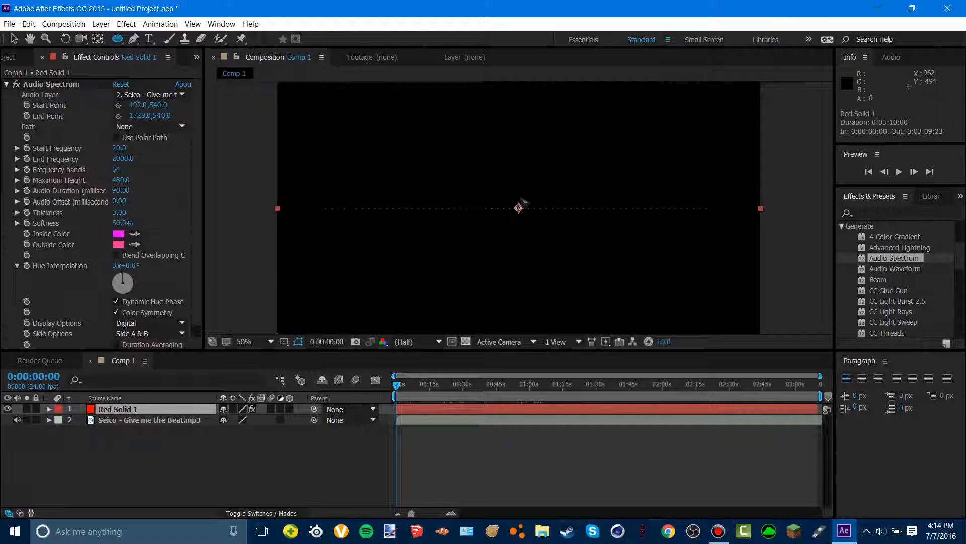
{"action": "mouse_move", "coordinate": [511, 196]}
{"action": "left_mouse_down"}
{"action": "mouse_move", "coordinate": [573, 252]}
{"action": "mouse_move", "coordinate": [610, 264]}
{"action": "mouse_move", "coordinate": [587, 265]}
{"action": "mouse_move", "coordinate": [579, 202]}
{"action": "mouse_move", "coordinate": [516, 222]}
{"action": "mouse_move", "coordinate": [512, 198]}
{"action": "left_mouse_up"}
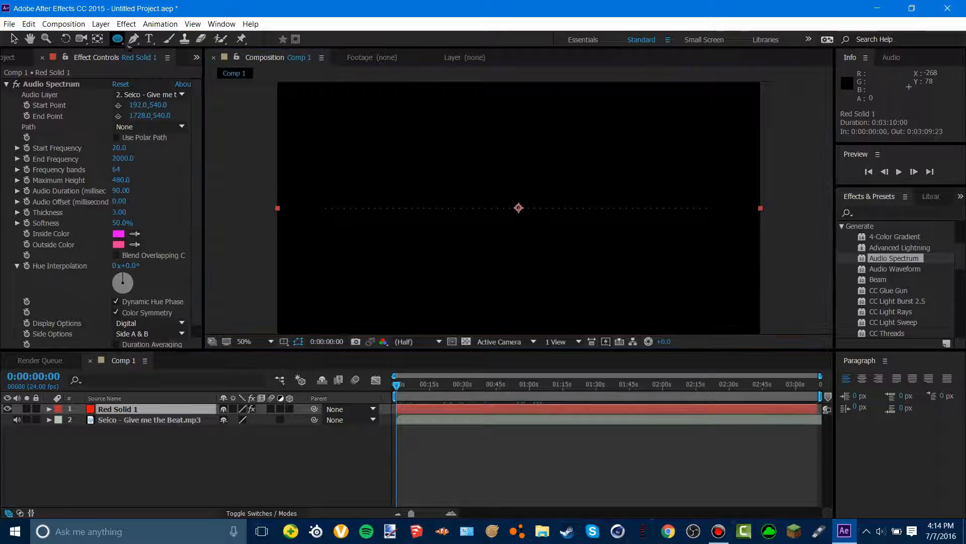
{"action": "double_click", "coordinate": [118, 38]}
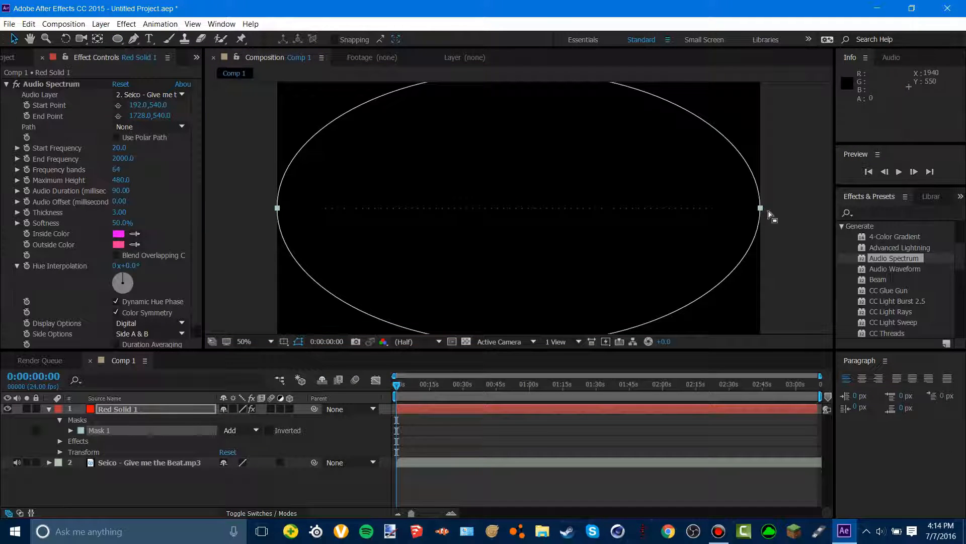
{"action": "left_click_drag", "start_coordinate": [761, 211], "coordinate": [746, 212]}
{"action": "key", "text": "ctrl+z"}
{"action": "key", "text": "ctrl+z"}
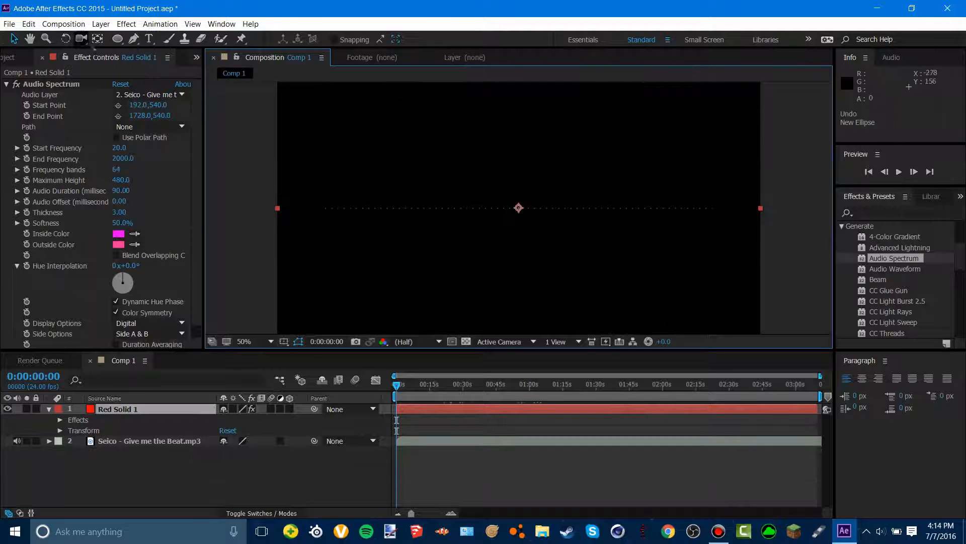
Draw a circular mask near the centre of Red Solid 1 with the Ellipse tool and set its mask mode to None.
{"action": "left_click_drag", "start_coordinate": [118, 38], "coordinate": [202, 66]}
{"action": "left_click_drag", "start_coordinate": [507, 191], "coordinate": [588, 266]}
{"action": "left_click_drag", "start_coordinate": [587, 212], "coordinate": [561, 192]}
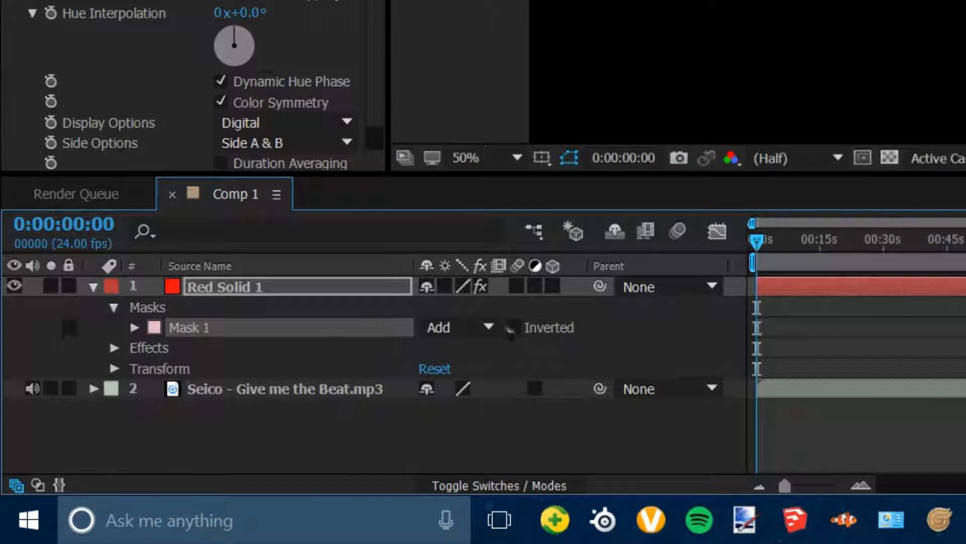
{"action": "left_click", "coordinate": [486, 327]}
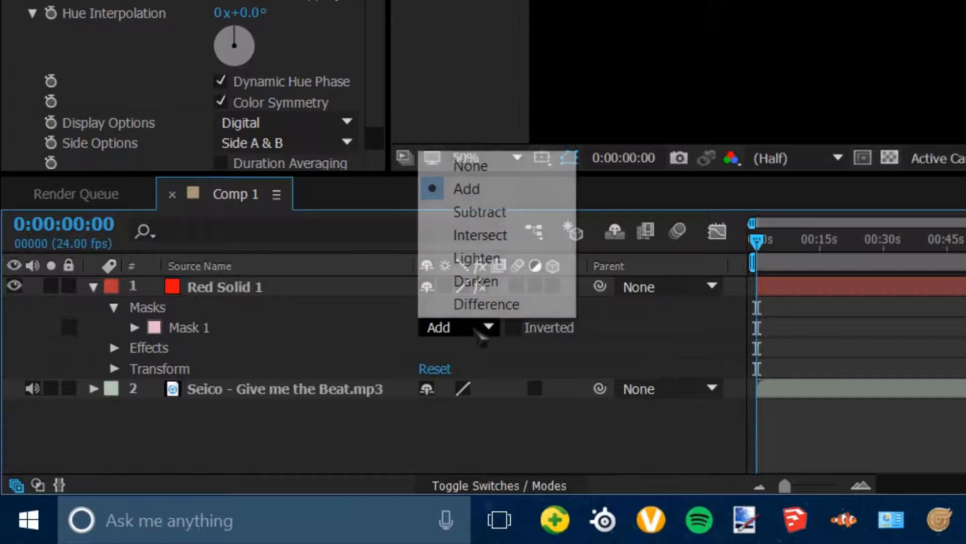
{"action": "left_click", "coordinate": [496, 166]}
{"action": "left_click", "coordinate": [199, 327]}
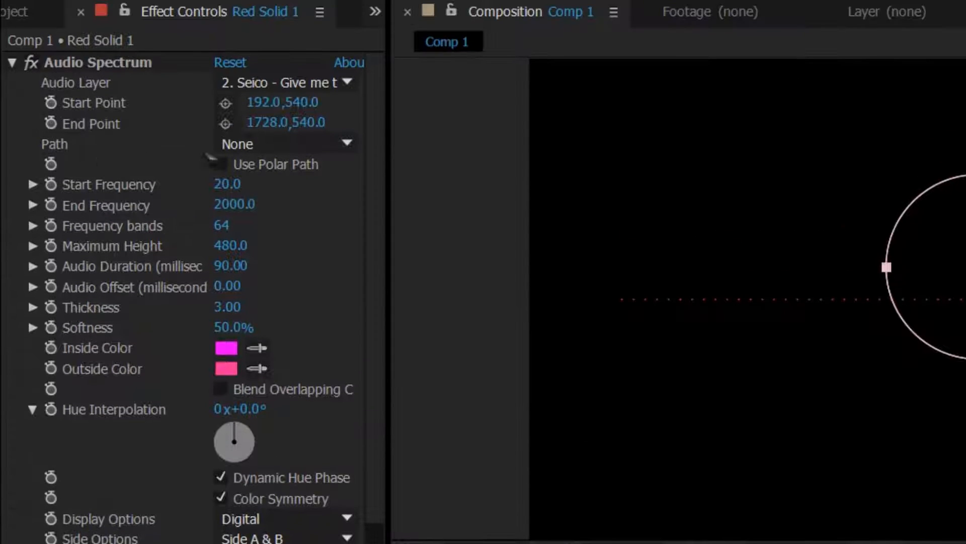
Set the Audio Spectrum path to Mask 1 and preview the circular spectrum.
{"action": "left_click", "coordinate": [237, 144]}
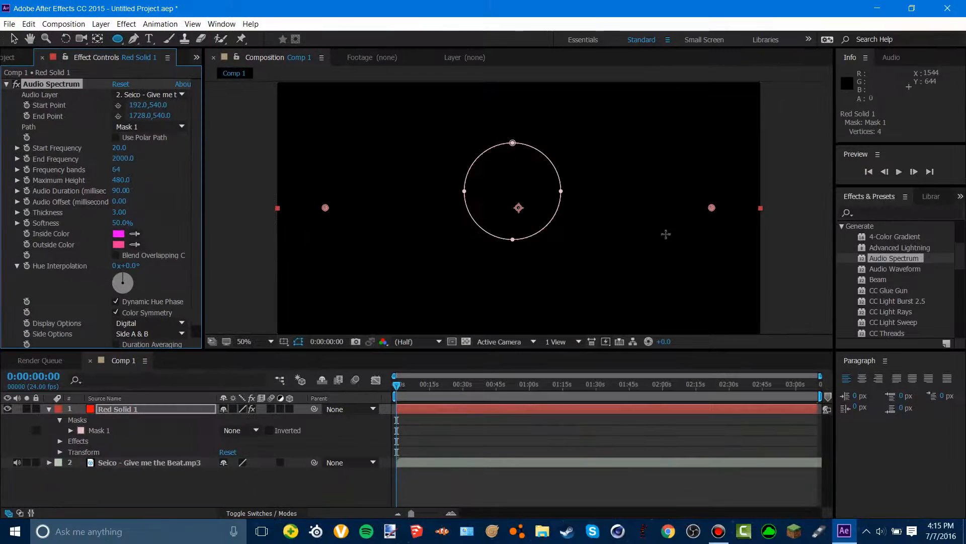
{"action": "key", "text": "space"}
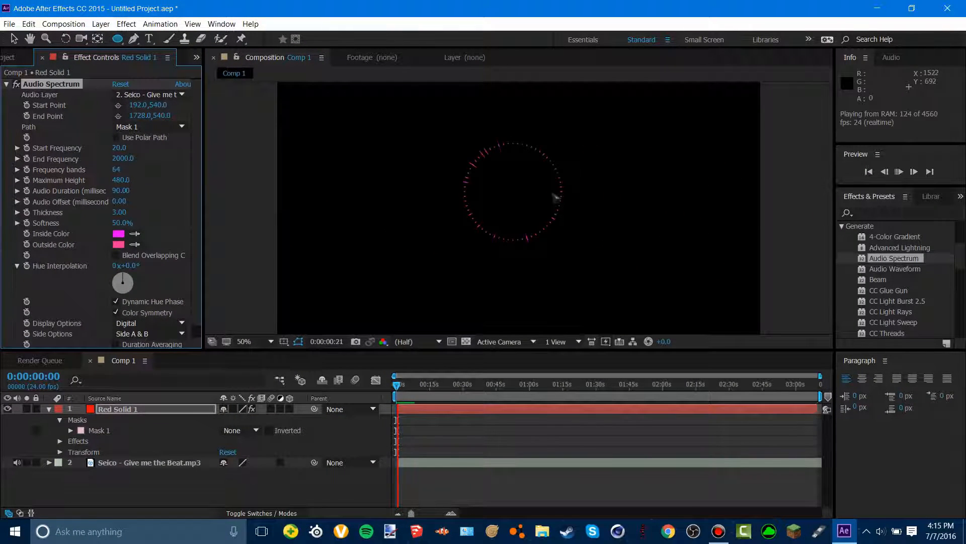
{"action": "key", "text": "space"}
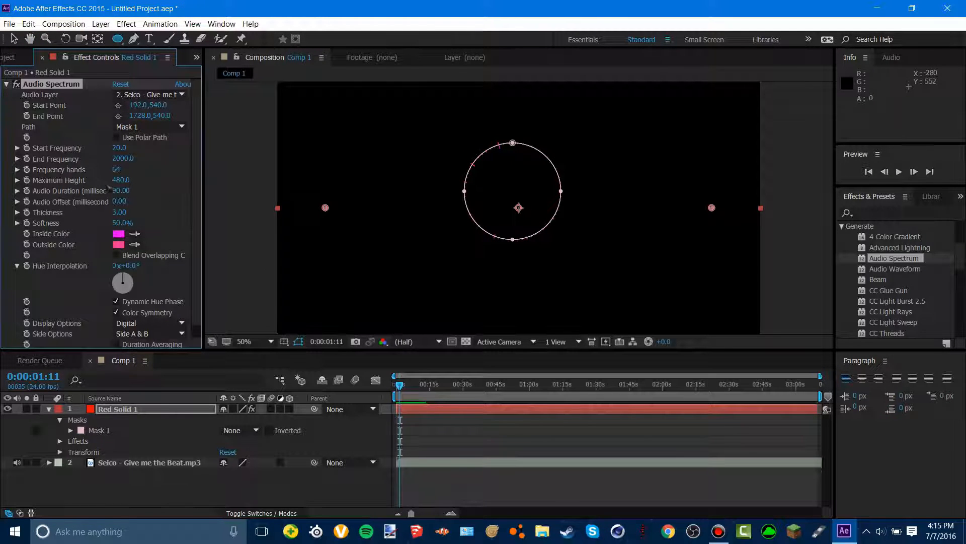
Set the Audio Spectrum's maximum height to 512.
{"action": "left_click", "coordinate": [123, 180]}
{"action": "double_click", "coordinate": [125, 181]}
{"action": "type", "text": "12"}
{"action": "key", "text": "Return"}
Preview the audio spectrum from around 0:00:27:12 in the timeline.
{"action": "left_click_drag", "start_coordinate": [411, 390], "coordinate": [441, 388]}
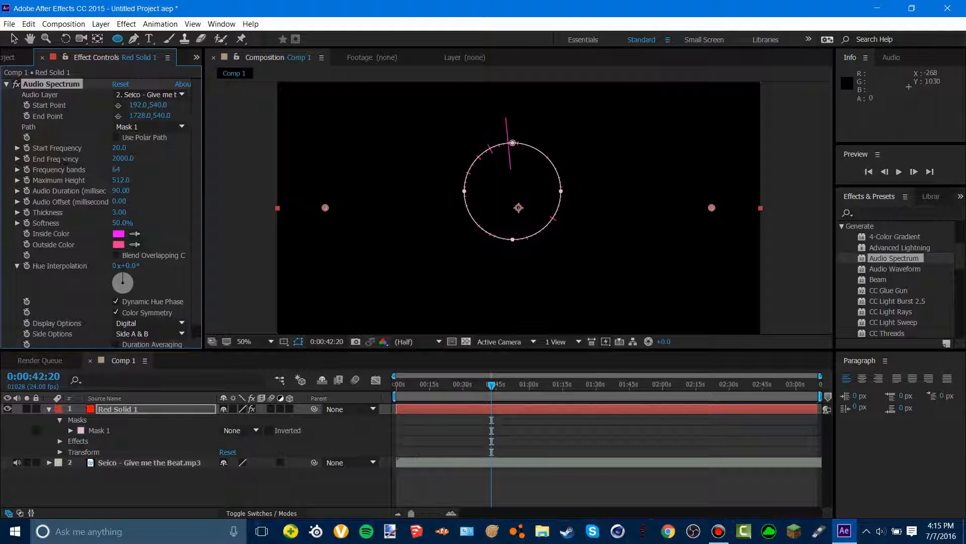
{"action": "left_click_drag", "start_coordinate": [498, 393], "coordinate": [462, 394]}
{"action": "key", "text": "space"}
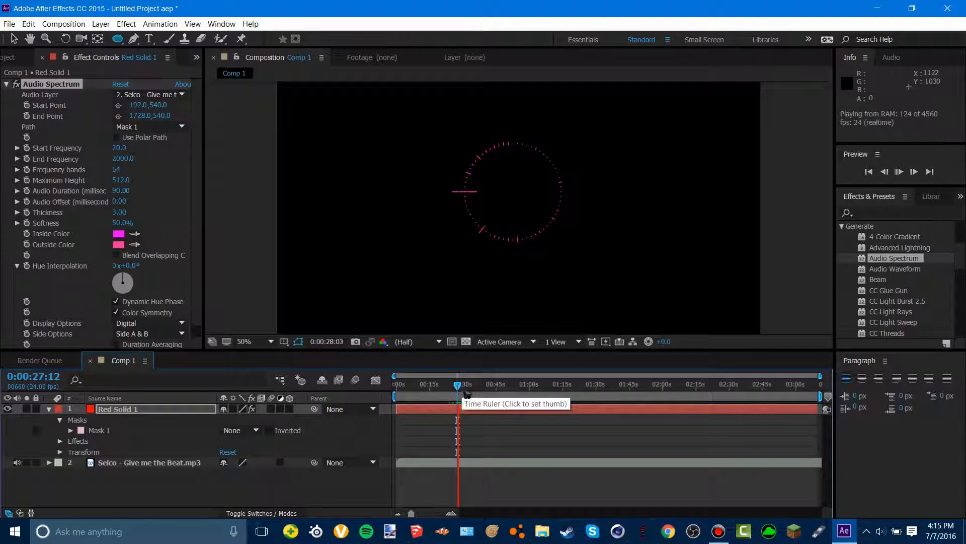
{"action": "key", "text": "space"}
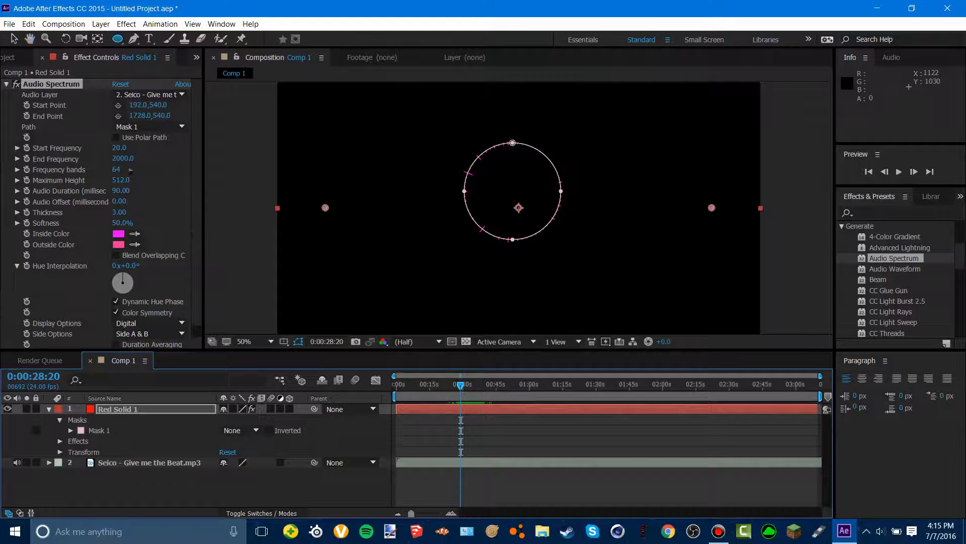
Set the Audio Spectrum's frequency bands to 512 and preview the animation from the current time.
{"action": "left_click", "coordinate": [116, 169]}
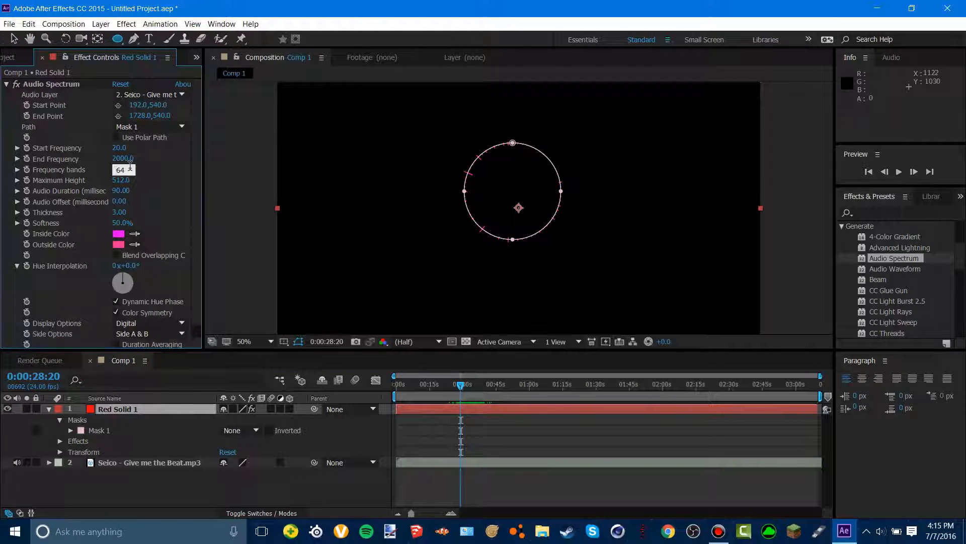
{"action": "type", "text": "512"}
{"action": "key", "text": "Return"}
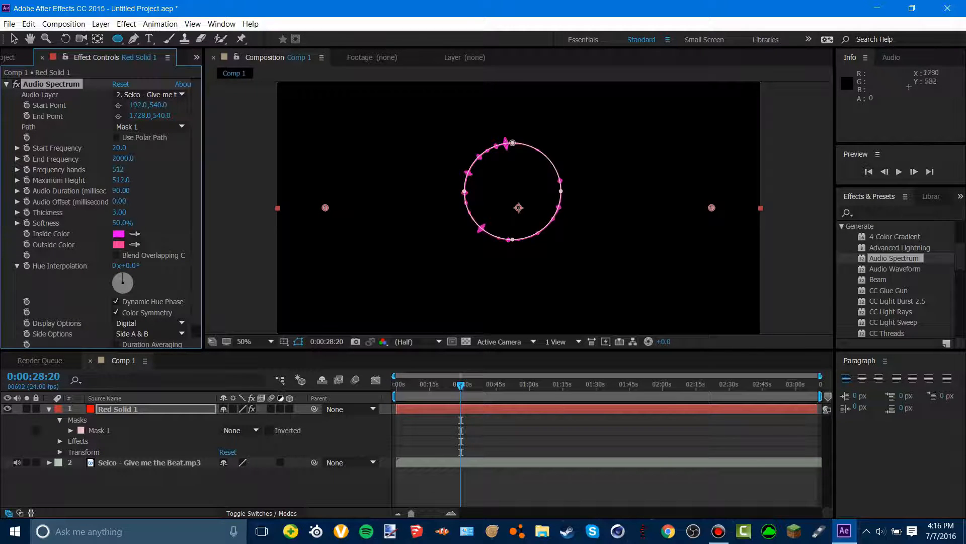
{"action": "key", "text": "space"}
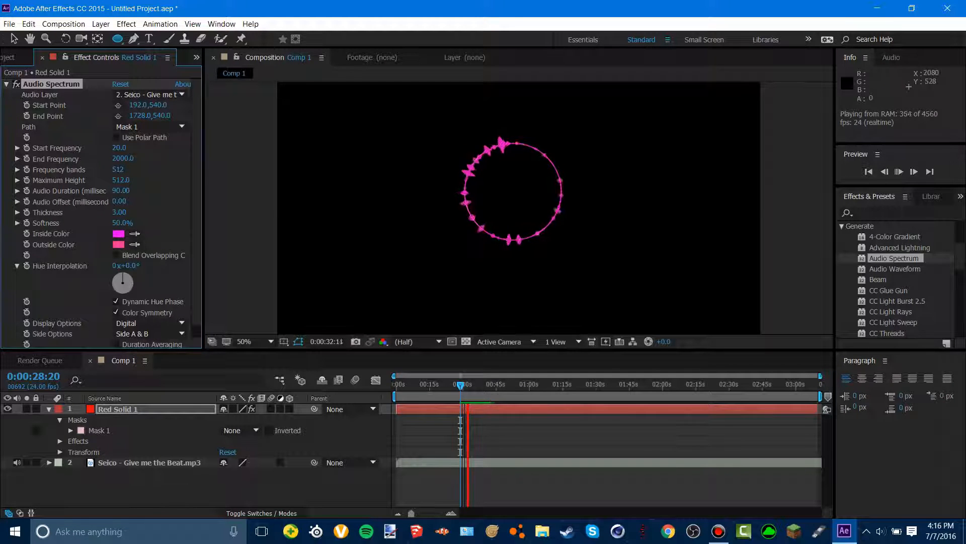
Stop the preview, set the Audio Spectrum's frequency bands to 256 and preview the animation from 0:00:32:14.
{"action": "key", "text": "space"}
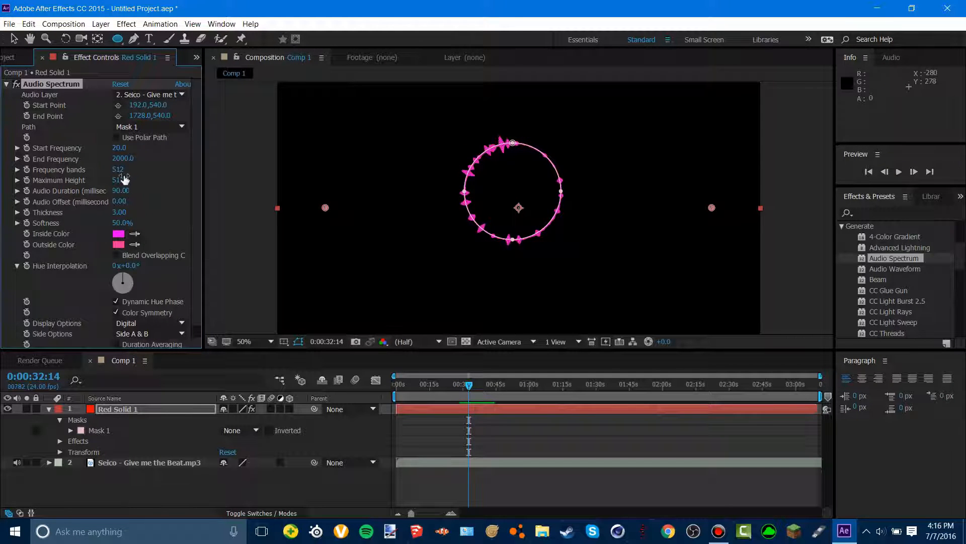
{"action": "left_click_drag", "start_coordinate": [121, 169], "coordinate": [123, 170]}
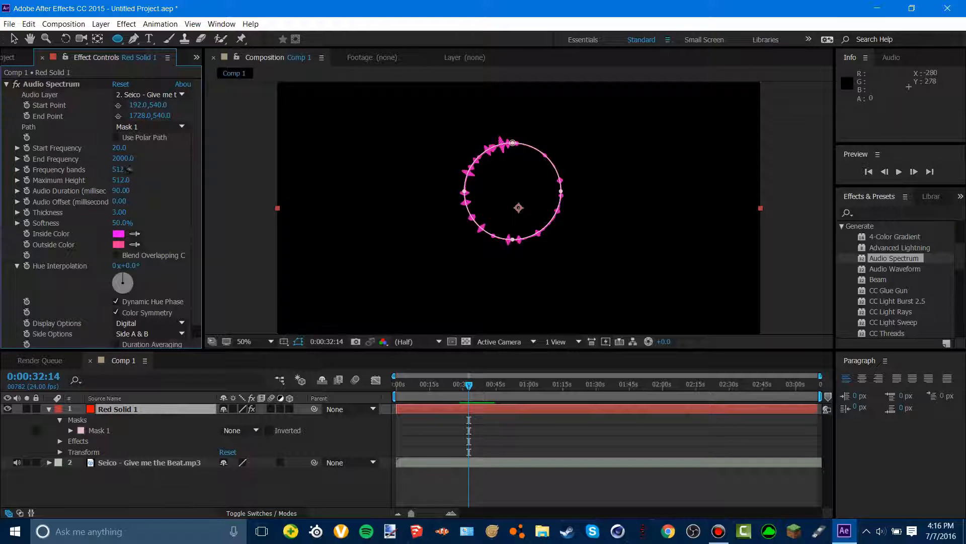
{"action": "left_click", "coordinate": [122, 170]}
{"action": "type", "text": "256"}
{"action": "key", "text": "Return"}
{"action": "key", "text": "space"}
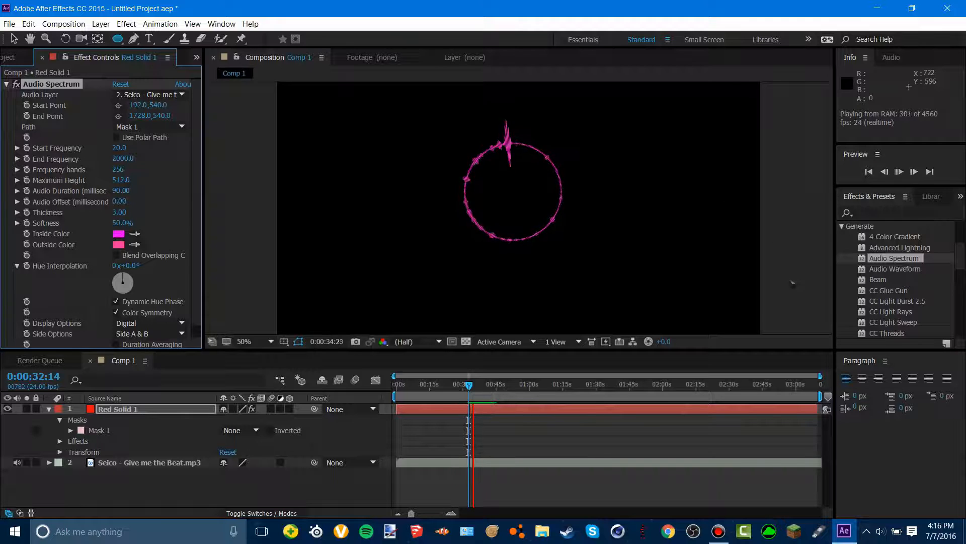
{"action": "key", "text": "space"}
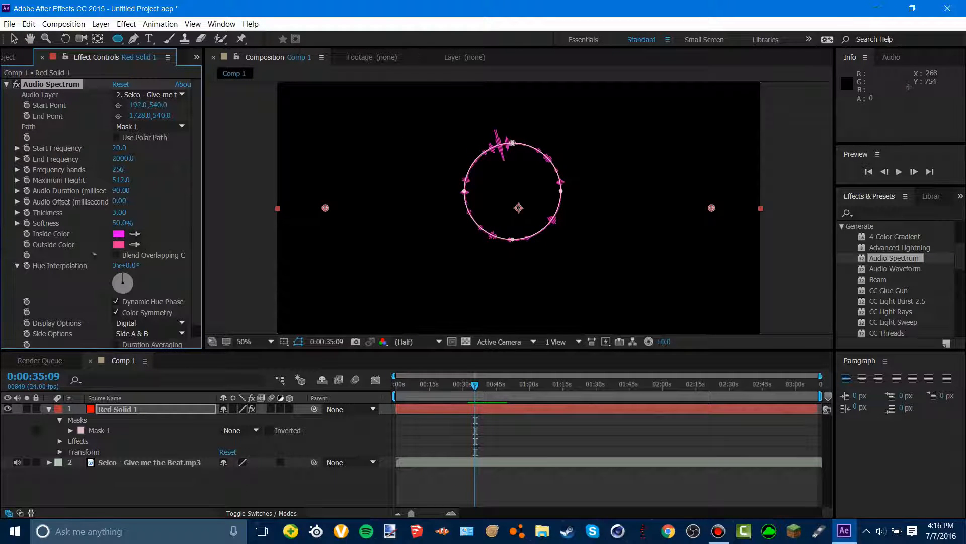
Change the Audio Spectrum's inside color to pure blue, 0001FF.
{"action": "left_click", "coordinate": [119, 234]}
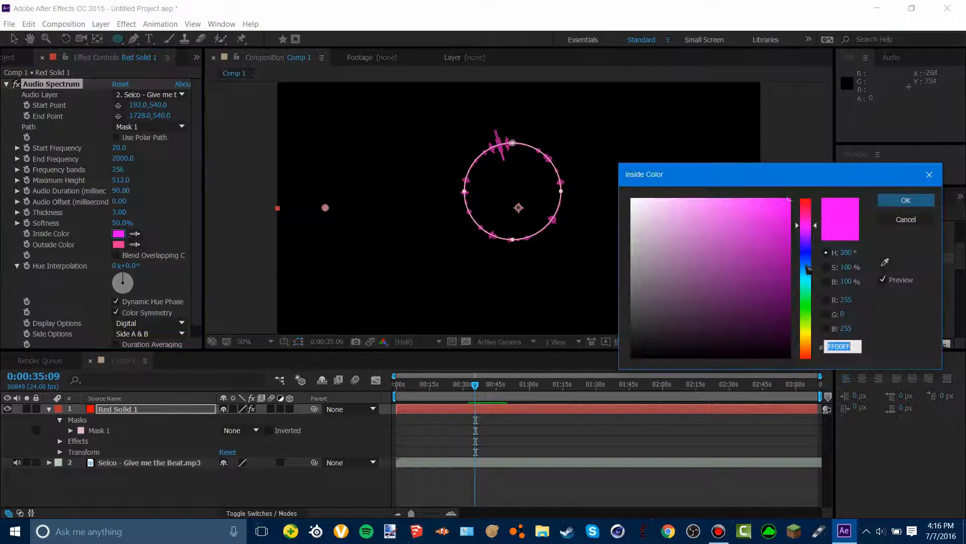
{"action": "left_click_drag", "start_coordinate": [808, 267], "coordinate": [827, 253]}
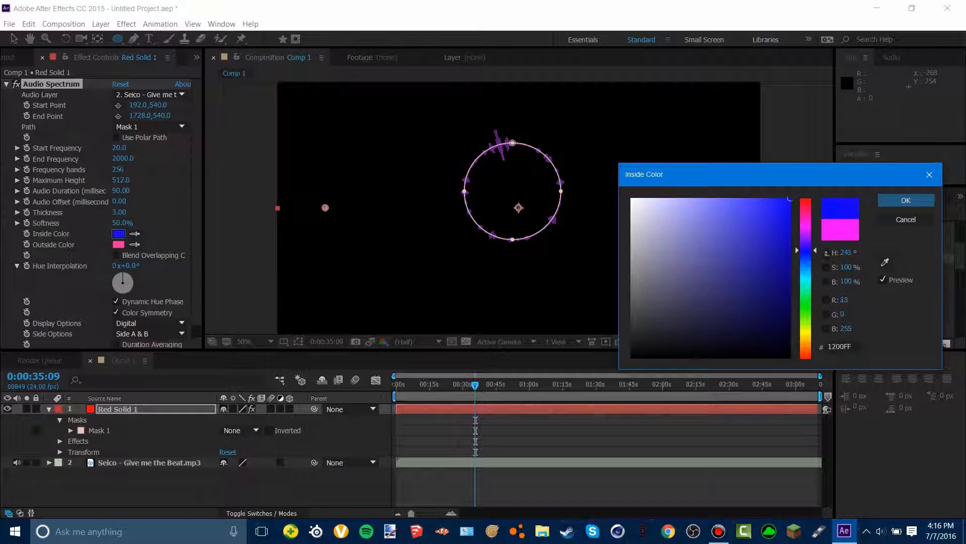
{"action": "left_click", "coordinate": [906, 200]}
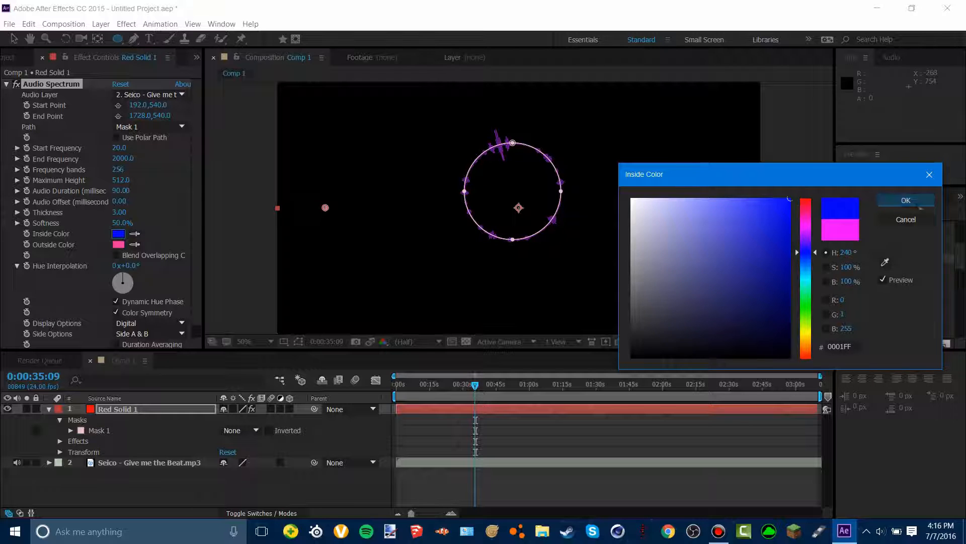
Change the Audio Spectrum's outside color to light blue, 00A9FF.
{"action": "left_click", "coordinate": [118, 245]}
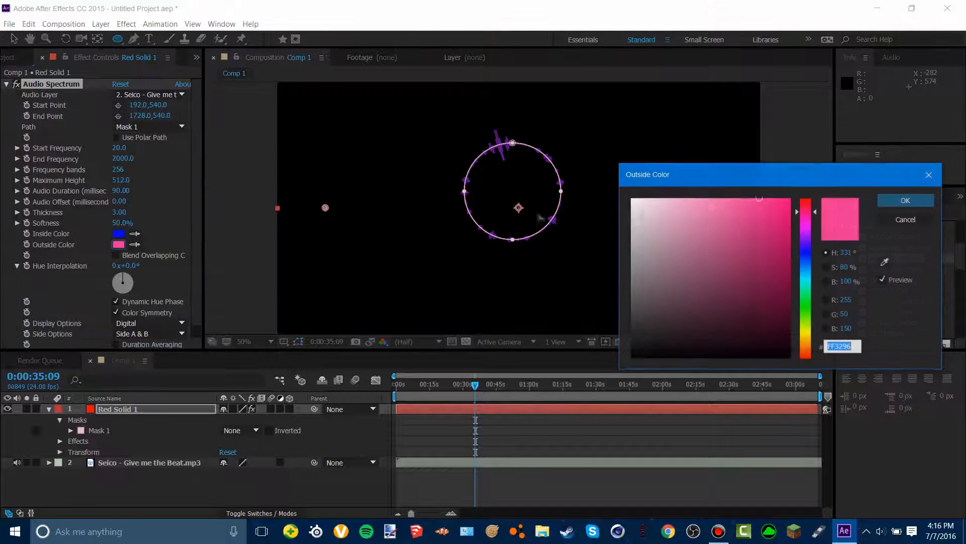
{"action": "left_click", "coordinate": [807, 254]}
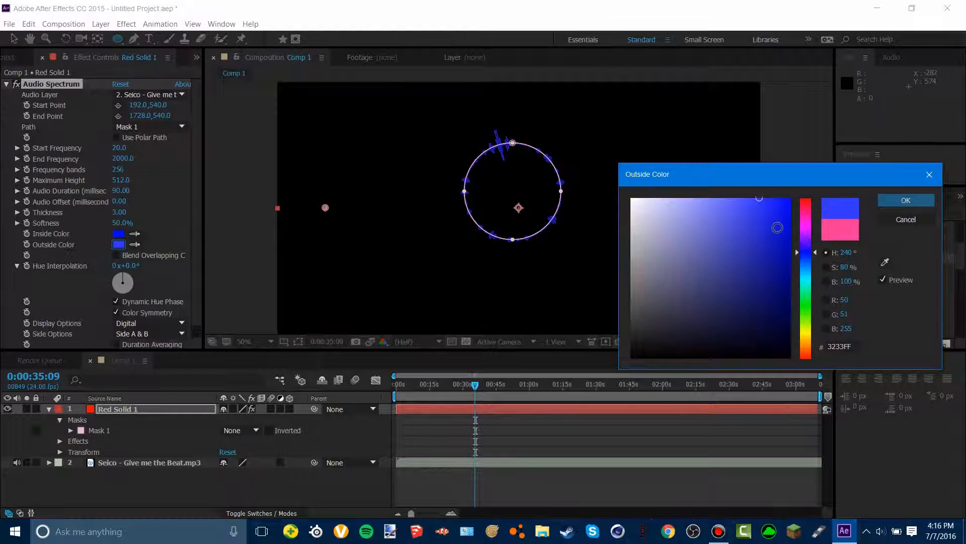
{"action": "mouse_move", "coordinate": [778, 228]}
{"action": "left_mouse_down"}
{"action": "mouse_move", "coordinate": [727, 224]}
{"action": "mouse_move", "coordinate": [730, 311]}
{"action": "mouse_move", "coordinate": [856, 176]}
{"action": "left_mouse_up"}
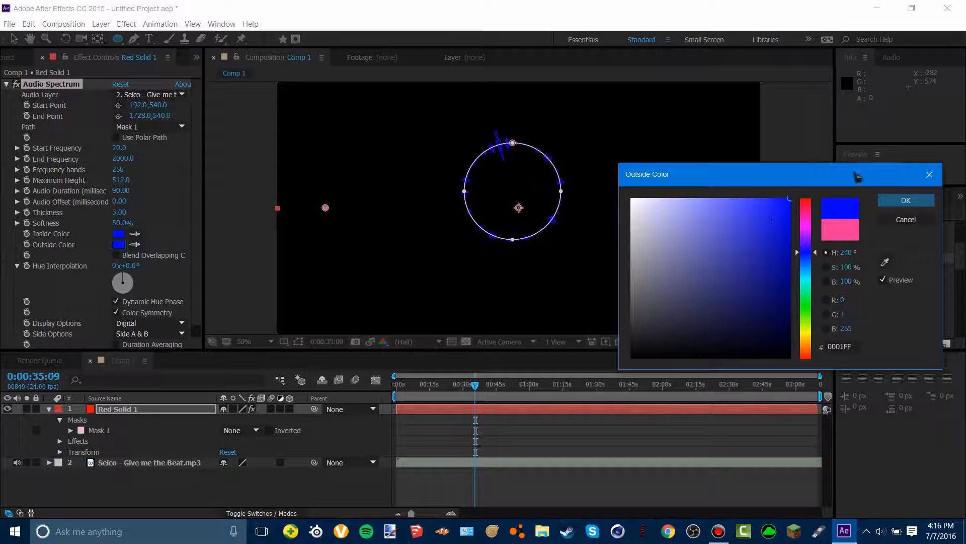
{"action": "left_click_drag", "start_coordinate": [807, 233], "coordinate": [809, 274]}
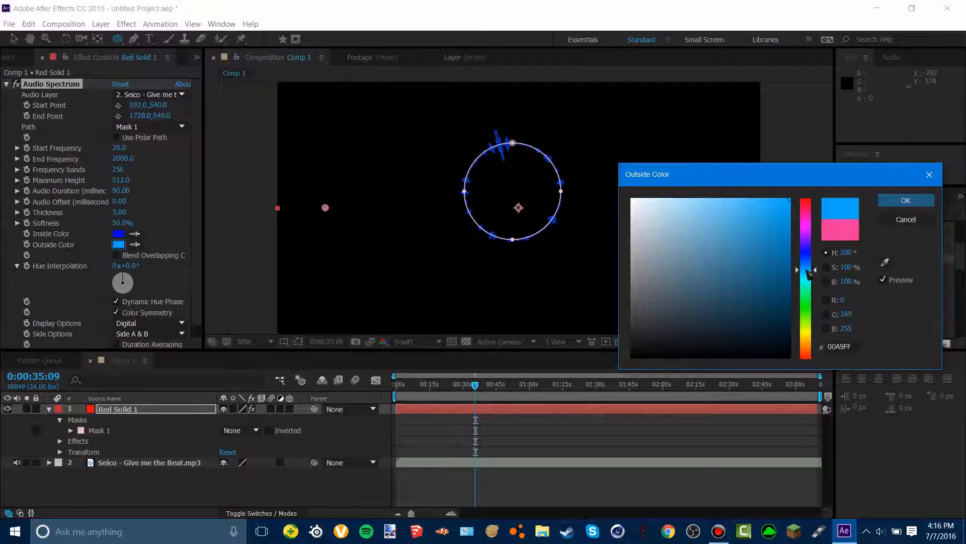
{"action": "left_click", "coordinate": [896, 200]}
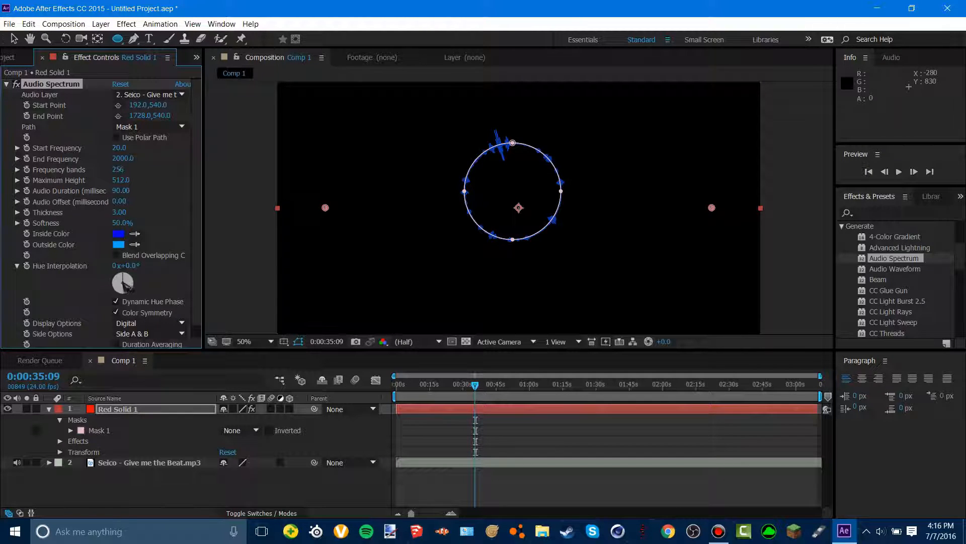
Set the Audio Spectrum's hue interpolation to 105° and preview the color gradient around the circle.
{"action": "left_click_drag", "start_coordinate": [125, 285], "coordinate": [148, 292]}
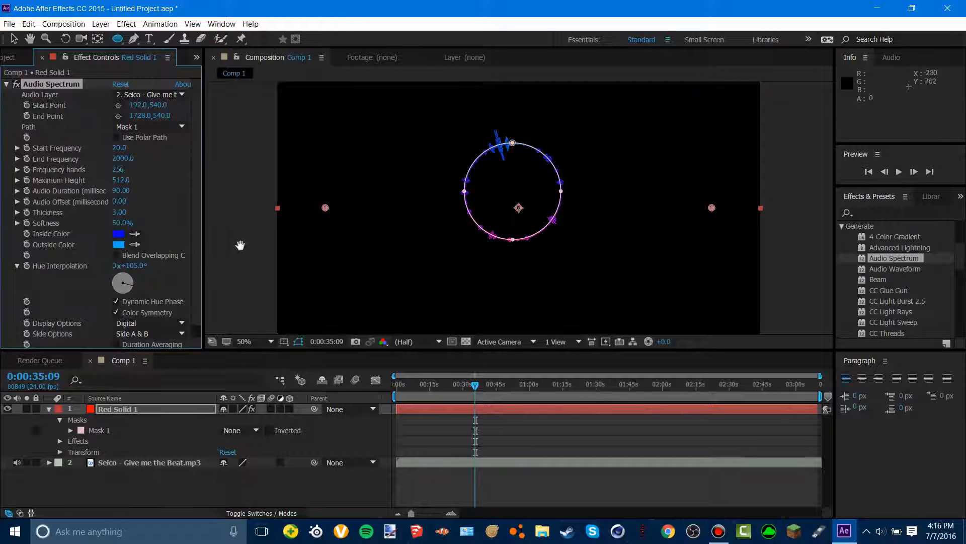
{"action": "key", "text": "space"}
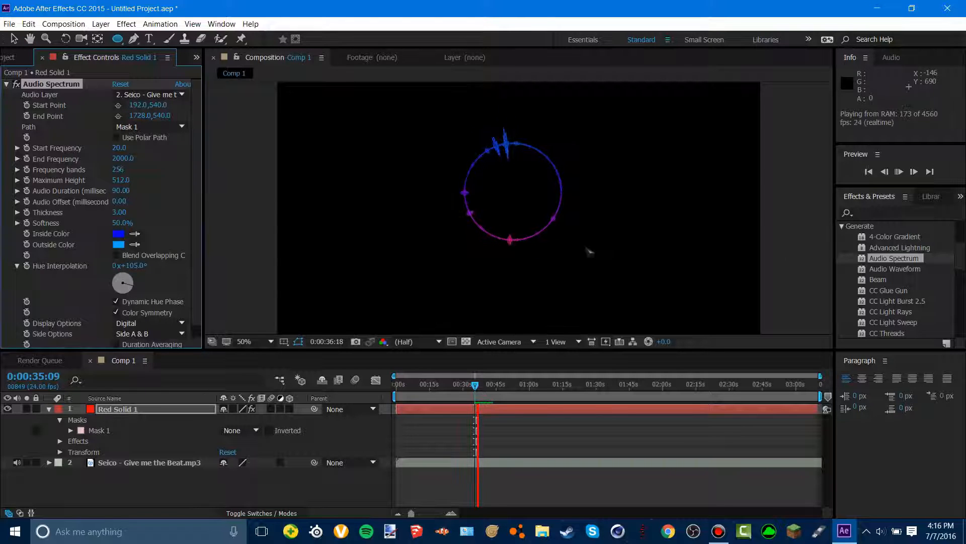
{"action": "key", "text": "space"}
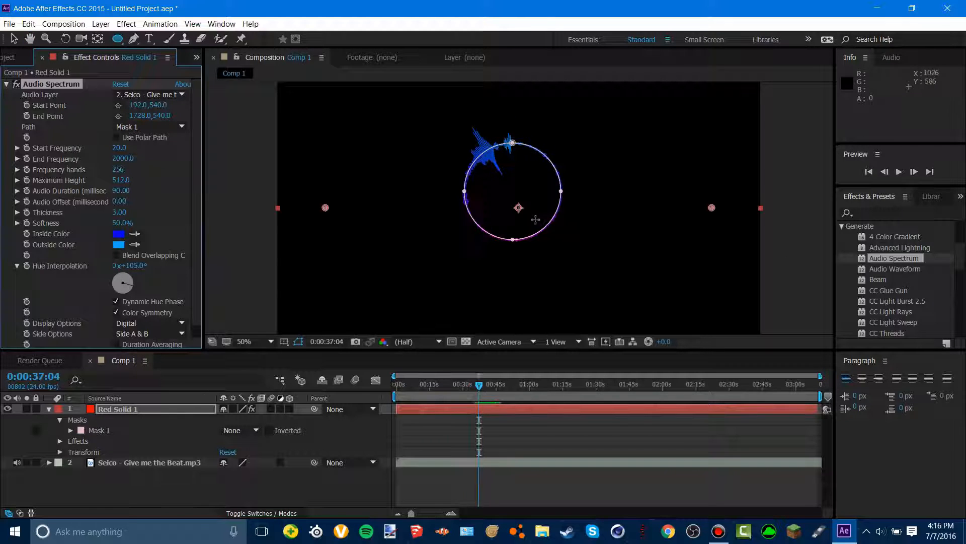
Set the Audio Spectrum's frequency bands to 225 and preview the animation from 0:00:37:04.
{"action": "left_click", "coordinate": [117, 171]}
{"action": "type", "text": "2"}
{"action": "key", "text": "Return"}
{"action": "key", "text": "space"}
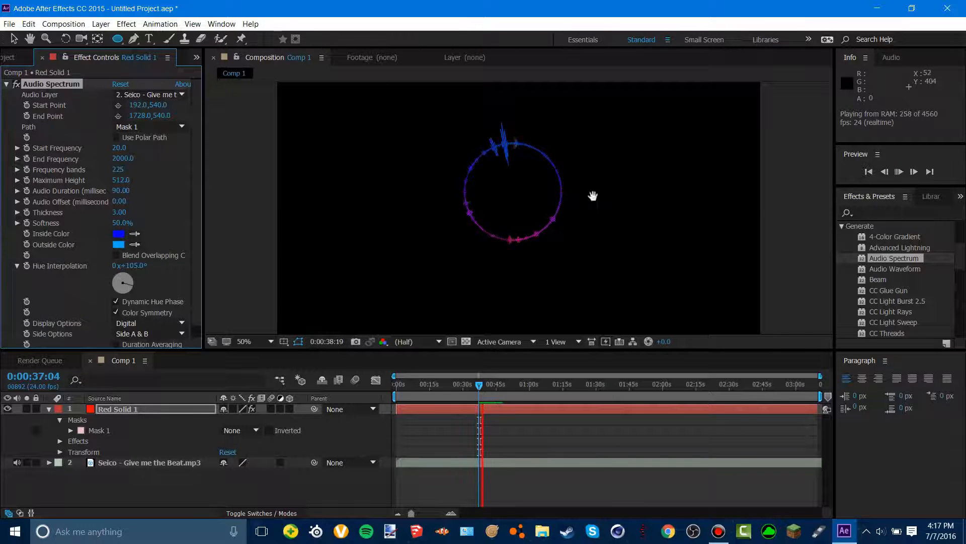
{"action": "key", "text": "space"}
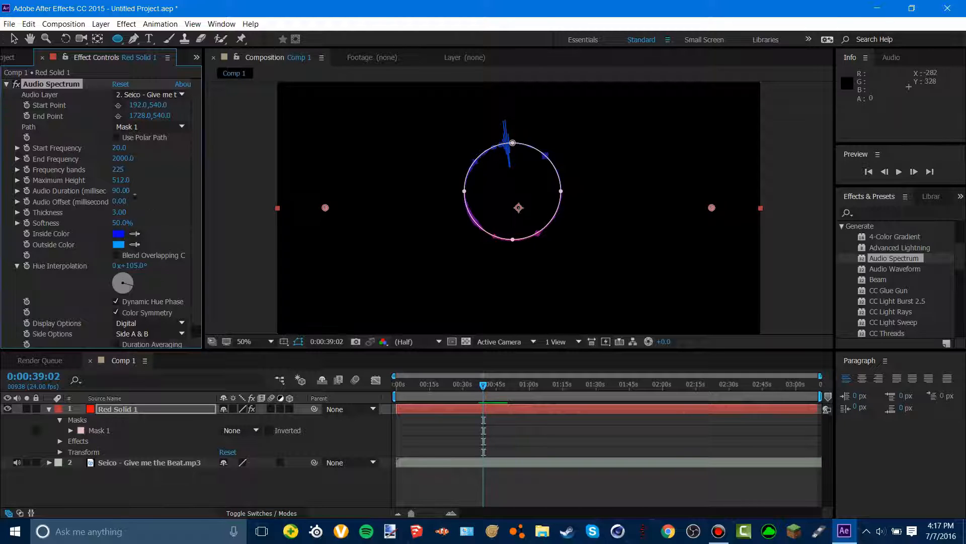
Try a softness of 100% on the Audio Spectrum and set it back to 50%.
{"action": "left_click", "coordinate": [119, 147]}
{"action": "left_click", "coordinate": [144, 162]}
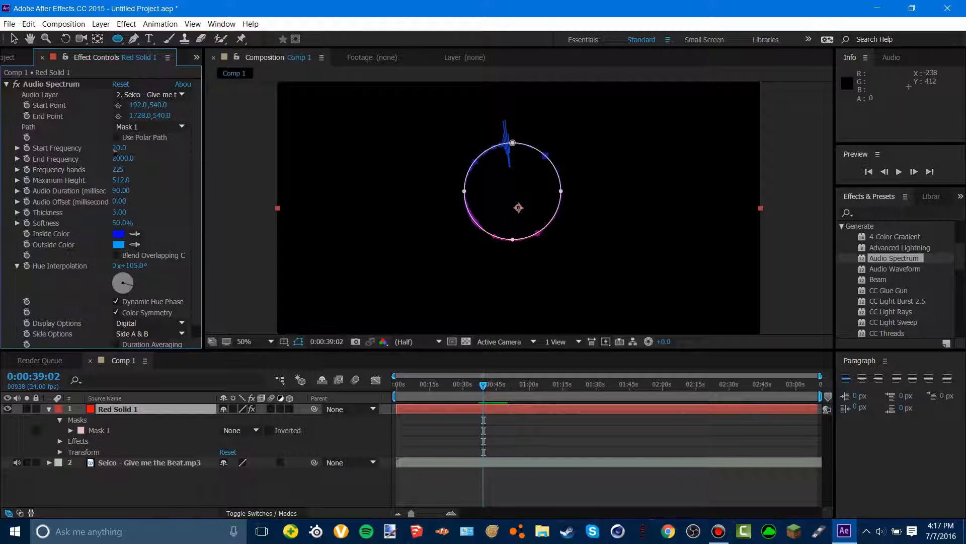
{"action": "left_click", "coordinate": [126, 222]}
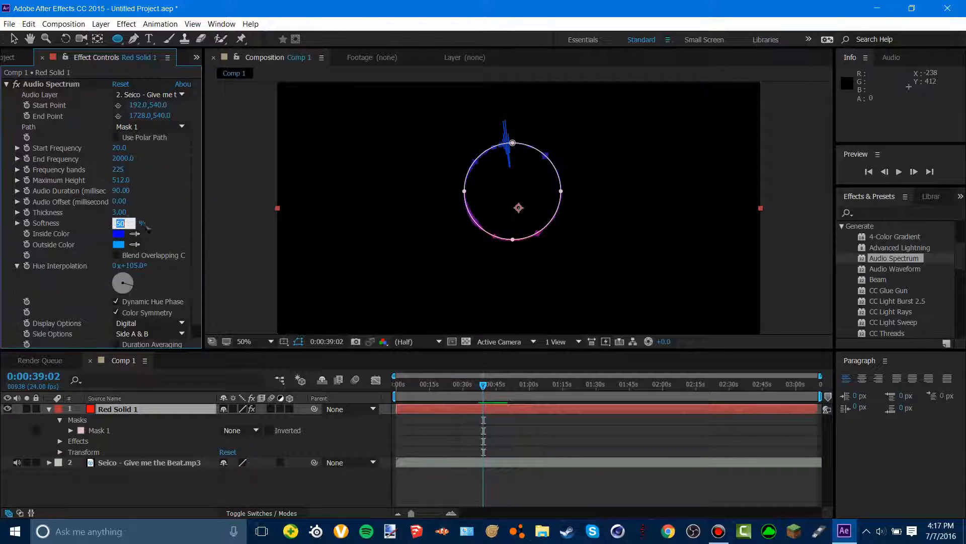
{"action": "key", "text": "Return"}
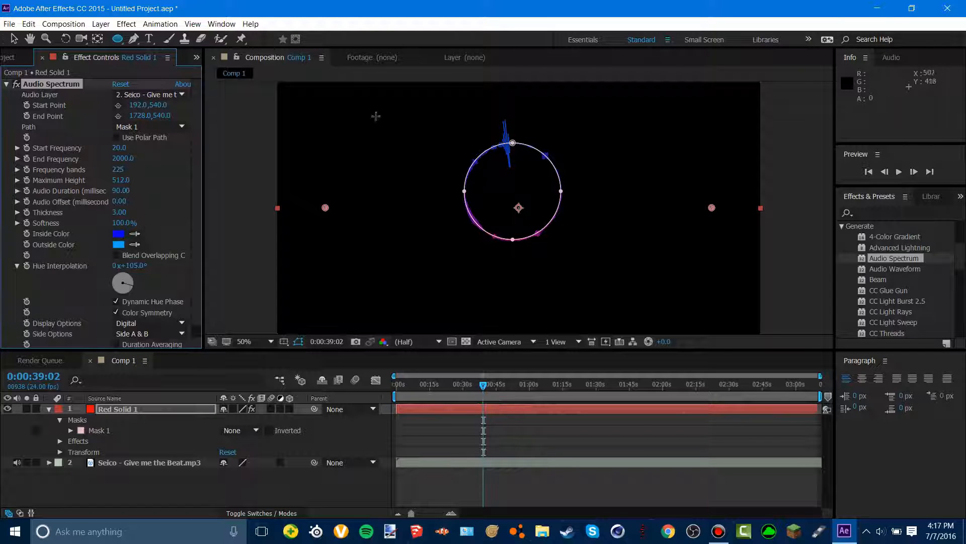
{"action": "left_click", "coordinate": [126, 222]}
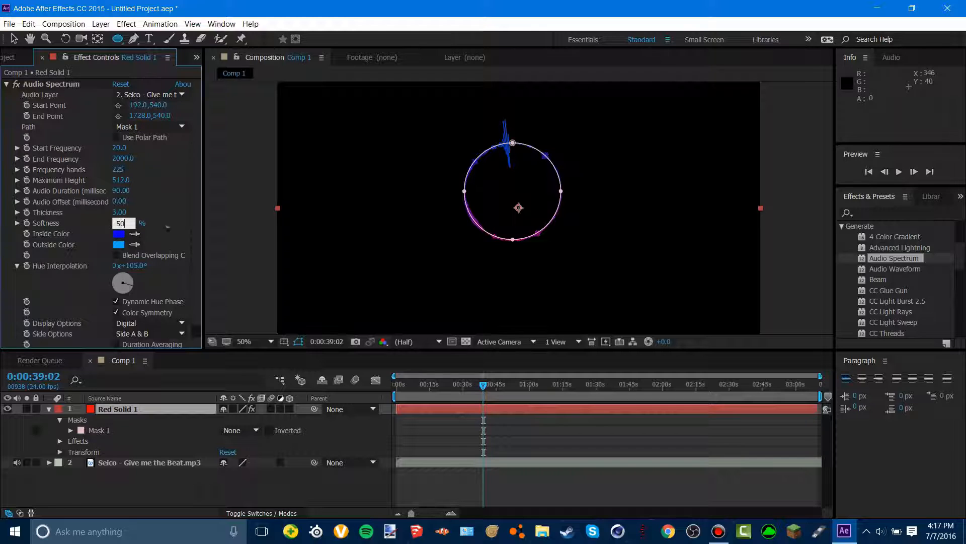
{"action": "key", "text": "Return"}
Preview the spectrum with the Analog lines display option and set the display option back to Digital.
{"action": "scroll", "coordinate": [98, 228], "scroll_direction": "down", "scroll_amount": 1}
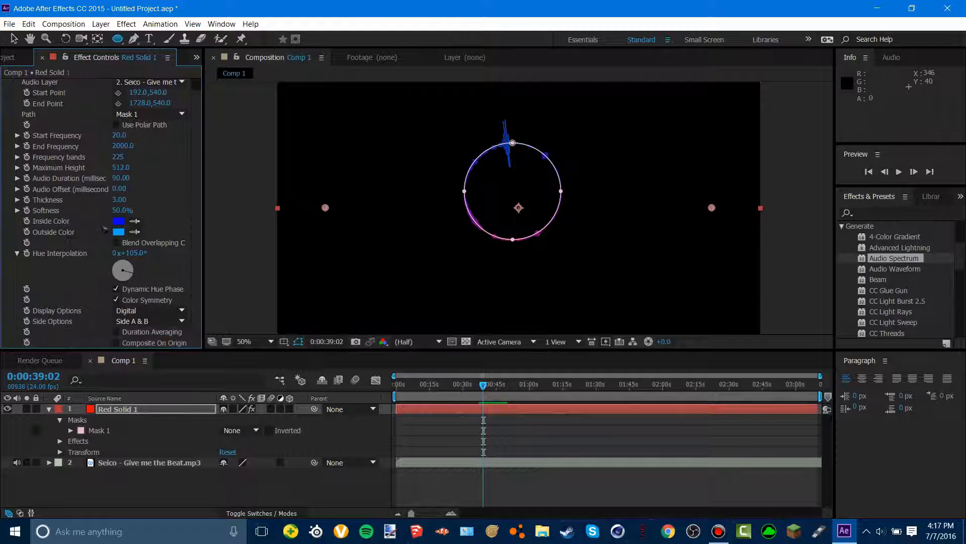
{"action": "left_click", "coordinate": [143, 311]}
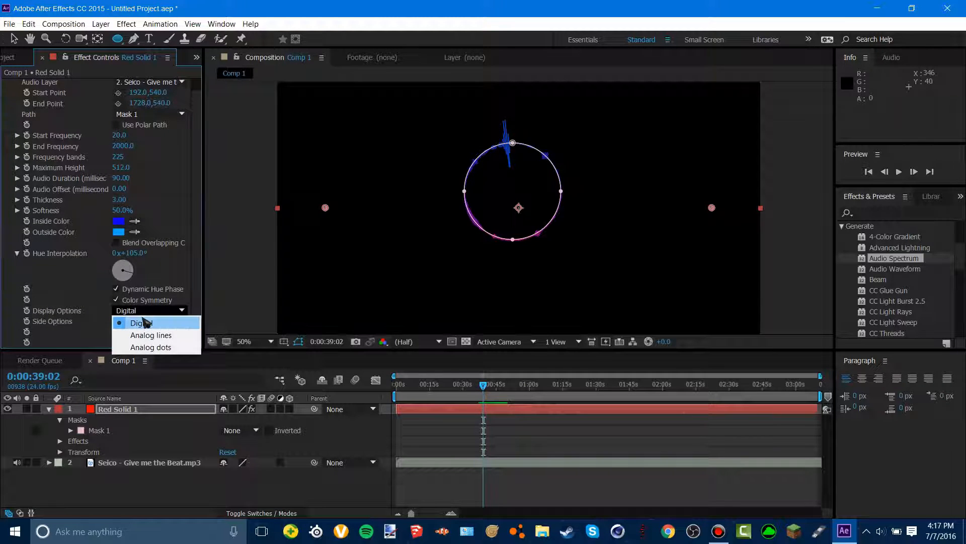
{"action": "left_click", "coordinate": [150, 336]}
{"action": "key", "text": "space"}
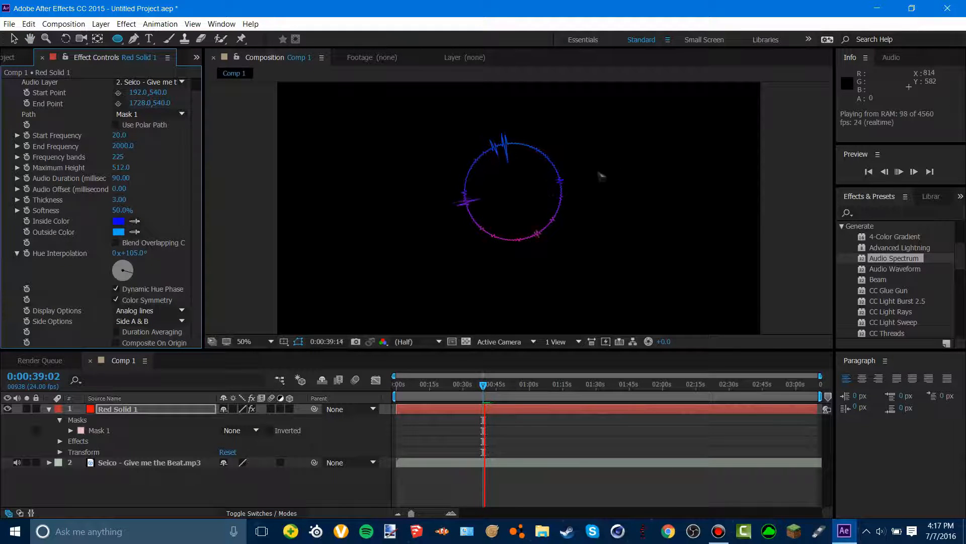
{"action": "left_click", "coordinate": [478, 223]}
{"action": "key", "text": "space"}
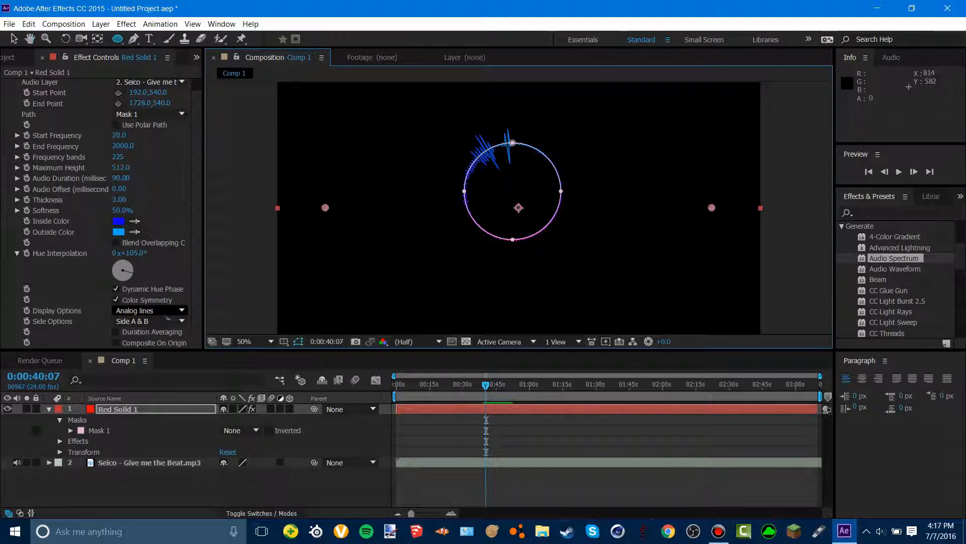
{"action": "left_click", "coordinate": [148, 311]}
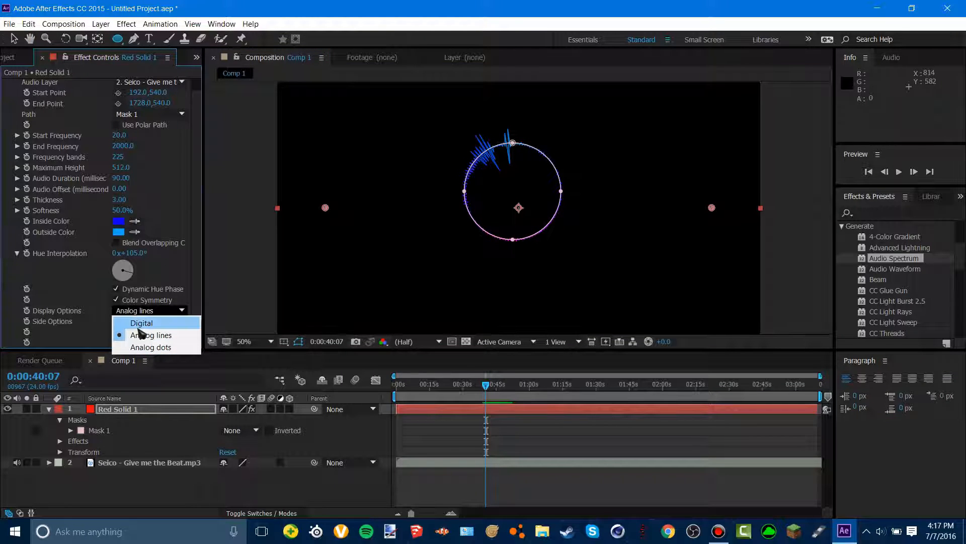
{"action": "left_click", "coordinate": [141, 323]}
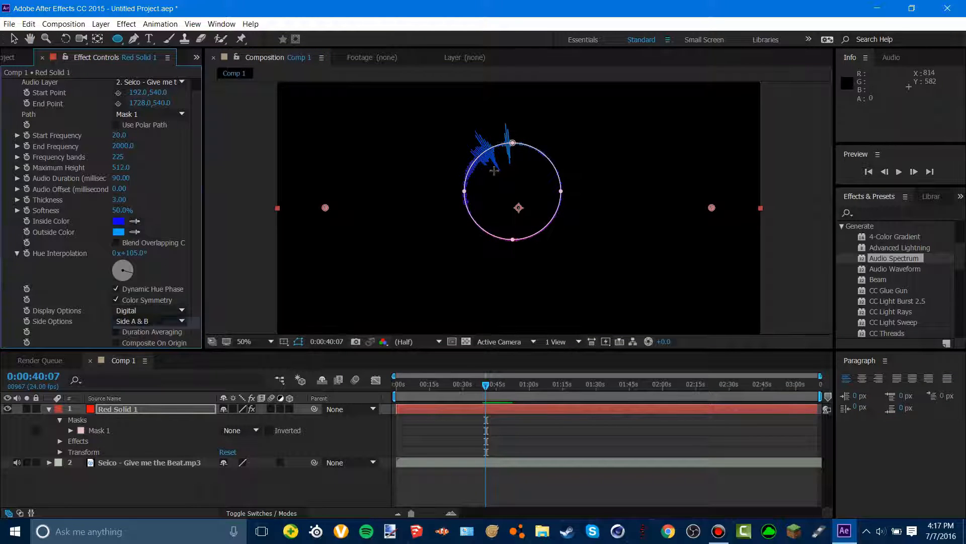
Set the Audio Spectrum's side options to Side A and preview the animation.
{"action": "left_click", "coordinate": [148, 320]}
{"action": "left_click", "coordinate": [159, 333]}
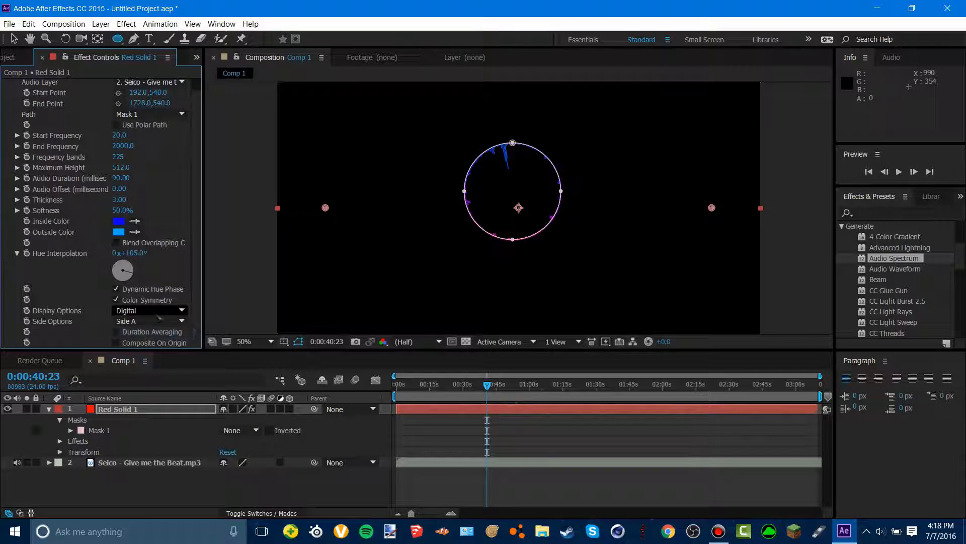
{"action": "key", "text": "space"}
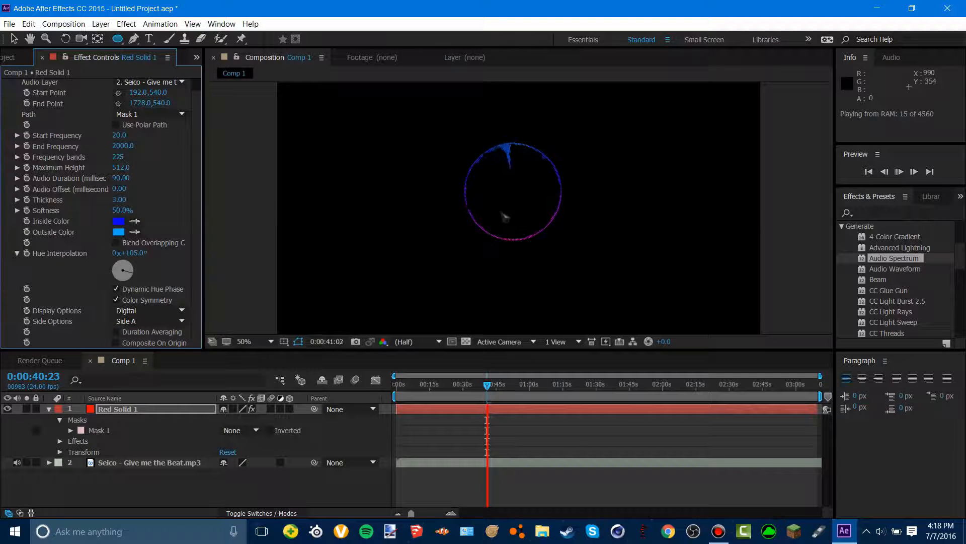
{"action": "left_click", "coordinate": [148, 323]}
{"action": "left_click", "coordinate": [147, 333]}
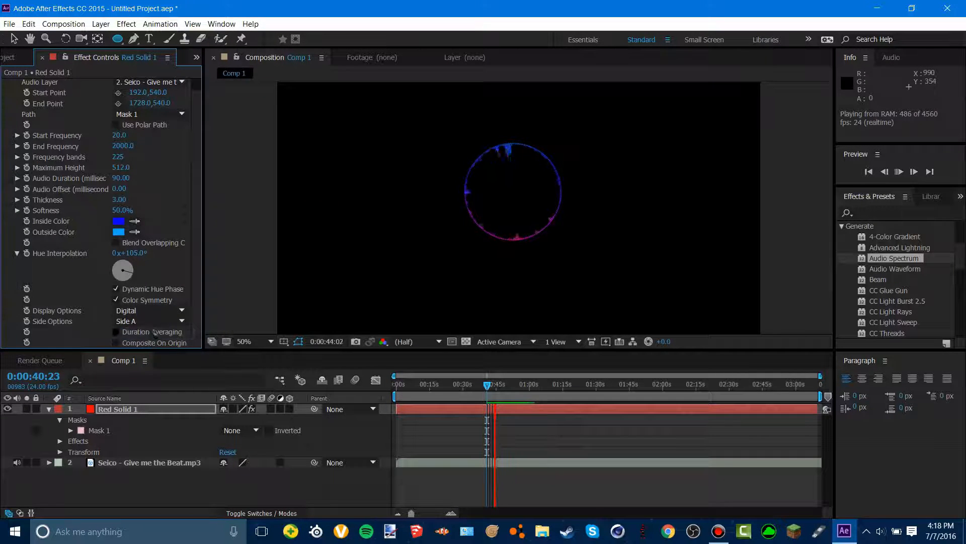
Set the Audio Spectrum's side options to Side B and preview the outward-facing spectrum.
{"action": "left_click", "coordinate": [152, 324]}
{"action": "left_click", "coordinate": [141, 345]}
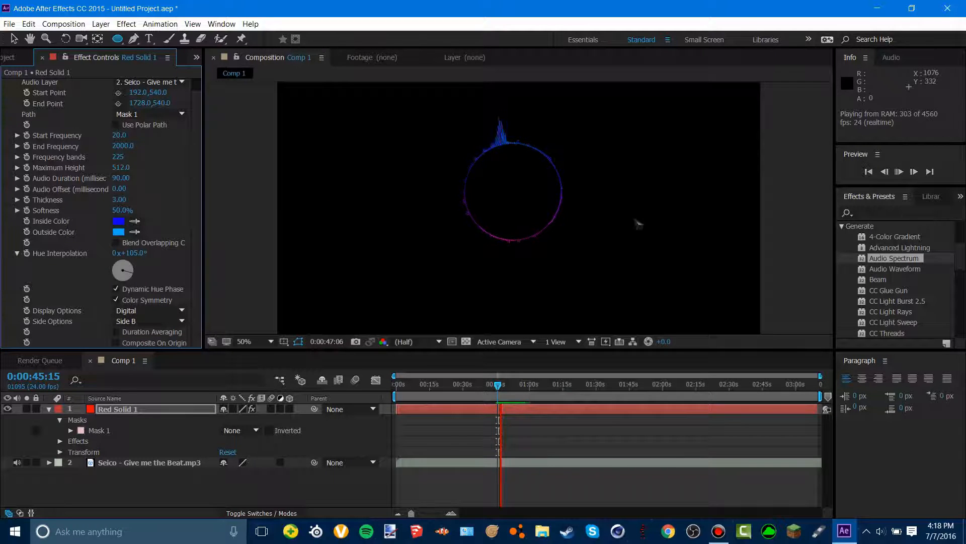
{"action": "key", "text": "space"}
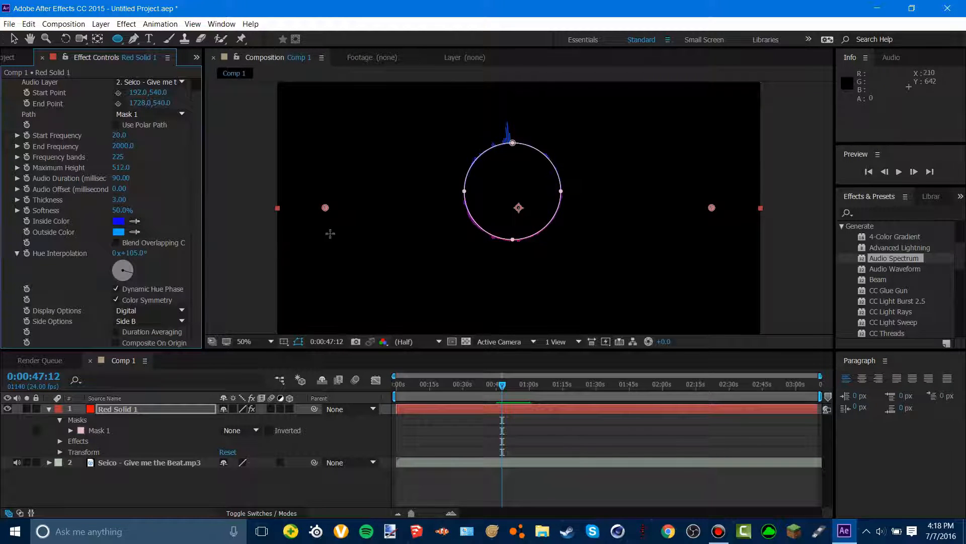
{"action": "left_click", "coordinate": [335, 240]}
{"action": "key", "text": "space"}
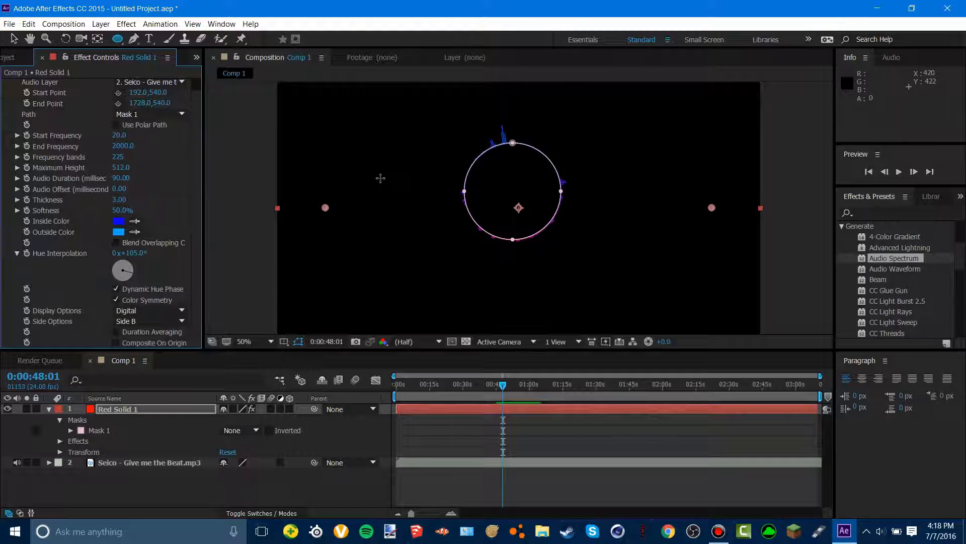
Duplicate the Red Solid 1 layer that carries the Audio Spectrum effect.
{"action": "left_click", "coordinate": [113, 410]}
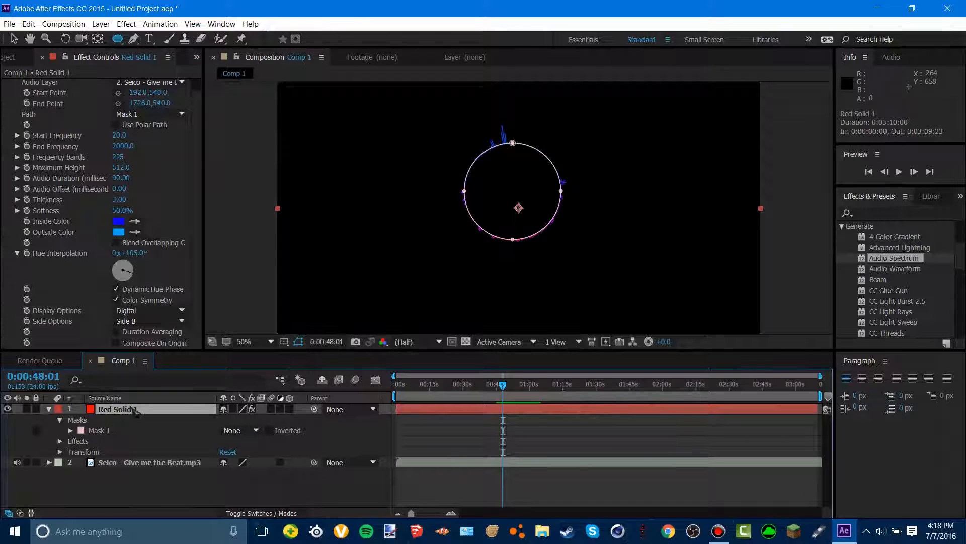
{"action": "key", "text": "ctrl+d"}
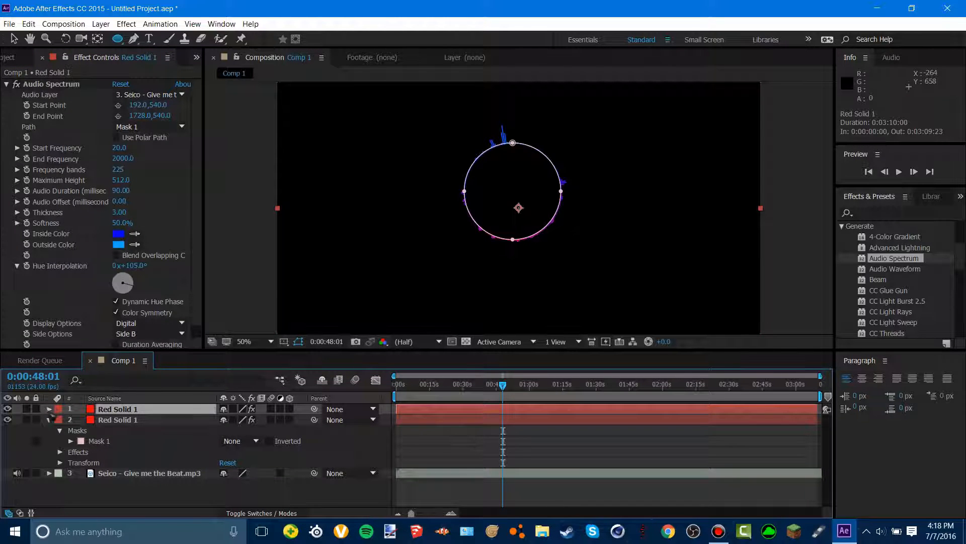
Set the Audio Spectrum's side options to Side A on the duplicated Red Solid 1 layer.
{"action": "left_click", "coordinate": [48, 409]}
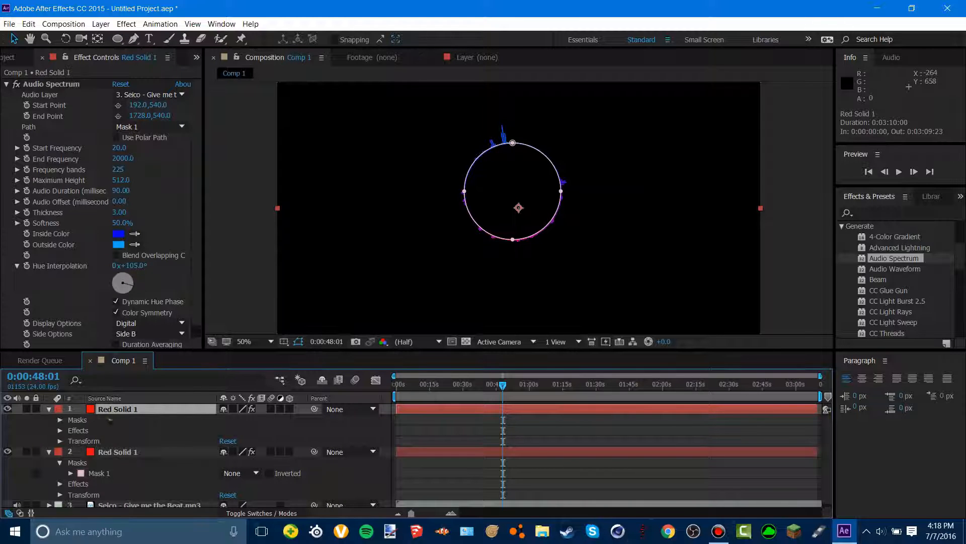
{"action": "left_click", "coordinate": [146, 333]}
{"action": "left_click", "coordinate": [150, 348]}
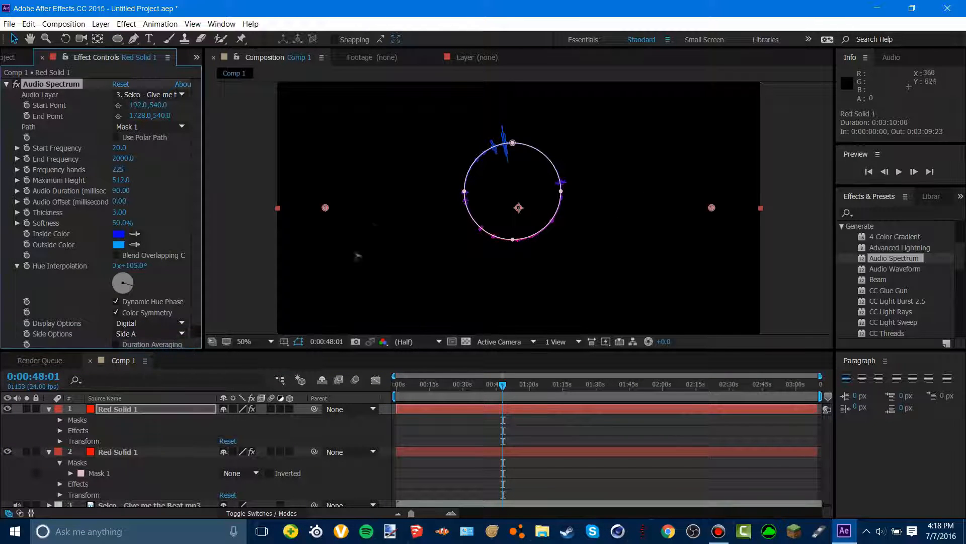
Set the duplicate's Audio Spectrum display option to Analog lines and preview the animation.
{"action": "left_click", "coordinate": [171, 322]}
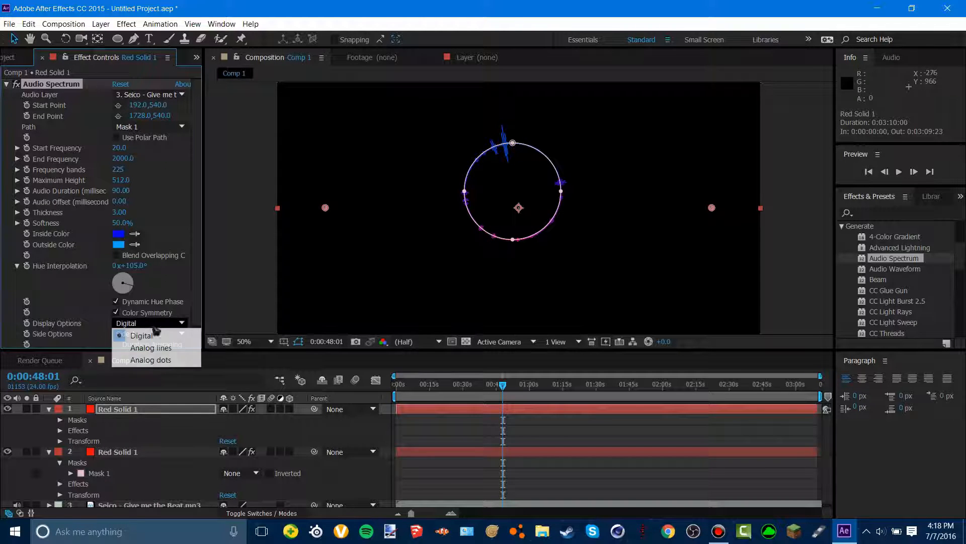
{"action": "left_click", "coordinate": [167, 348]}
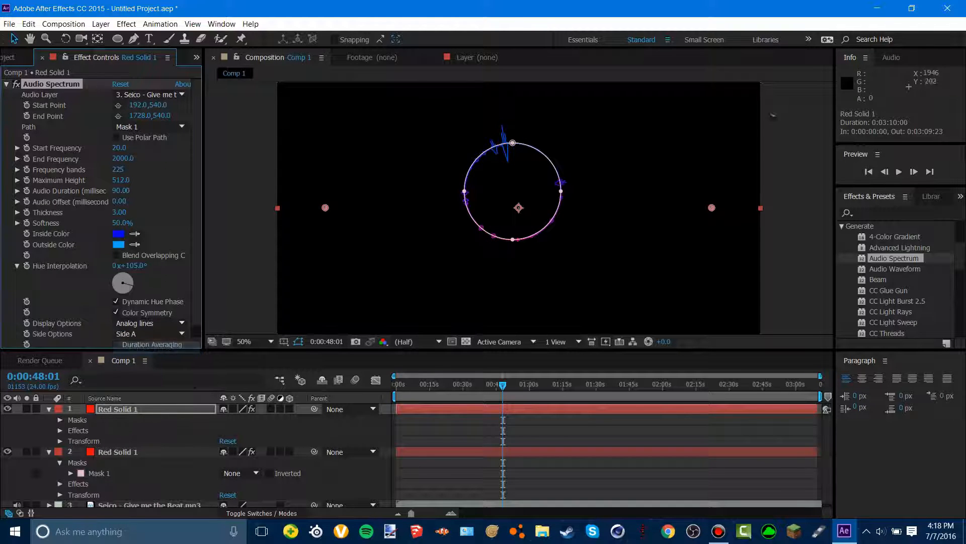
{"action": "key", "text": "space"}
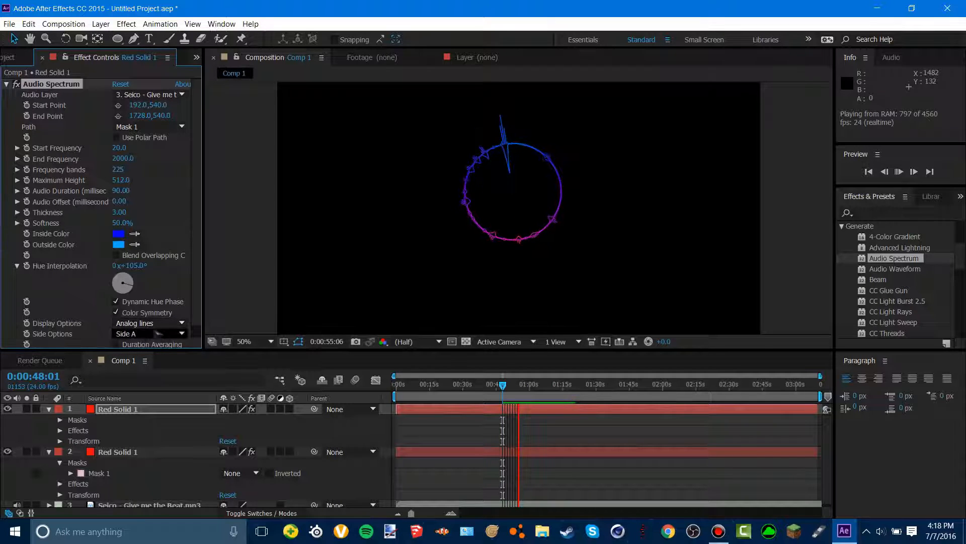
Preview the duplicate with the Analog dots display option and set the option back to Analog lines.
{"action": "left_click", "coordinate": [145, 322]}
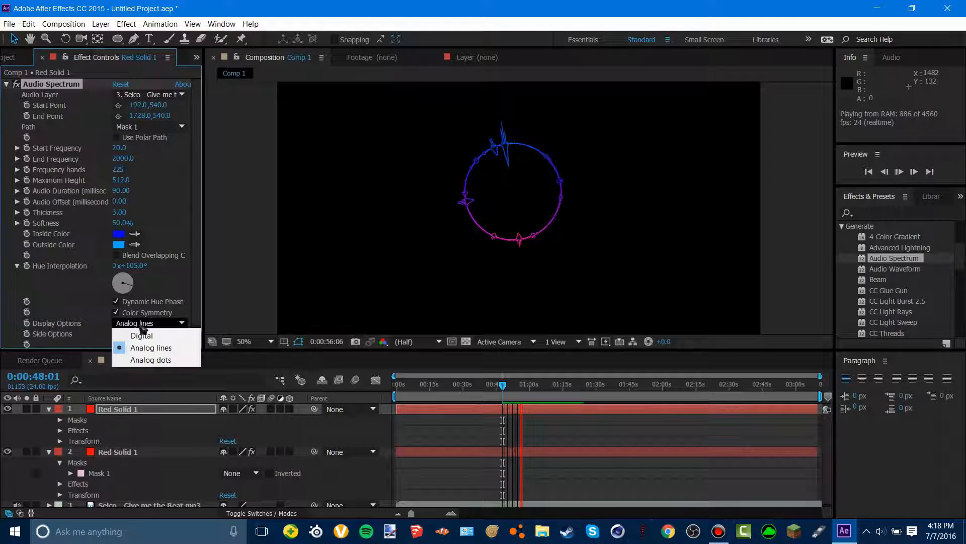
{"action": "left_click", "coordinate": [149, 359]}
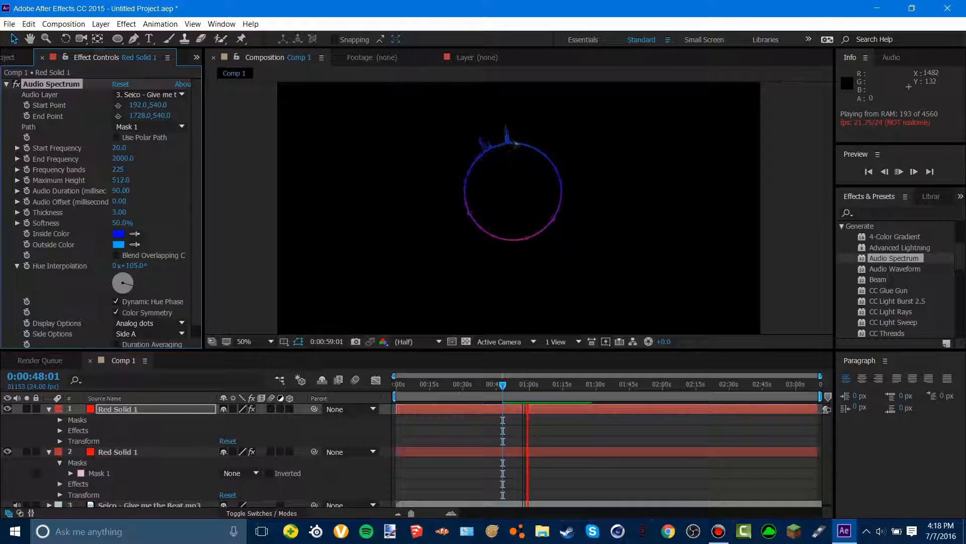
{"action": "left_click", "coordinate": [174, 323]}
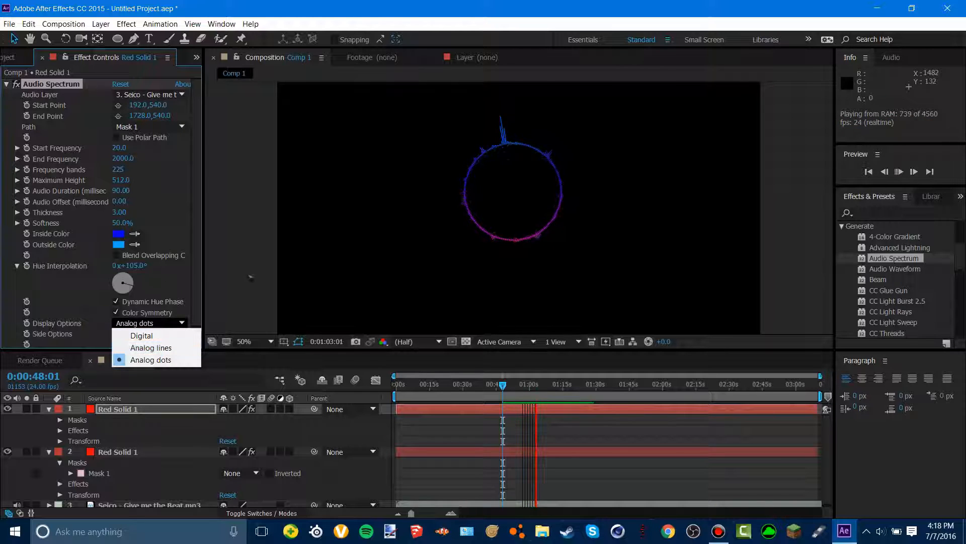
{"action": "key", "text": "space"}
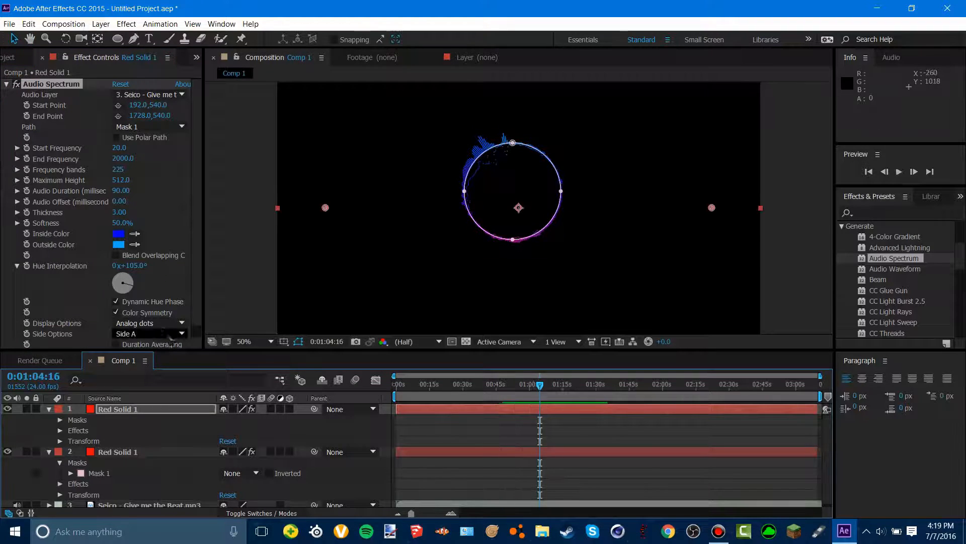
{"action": "left_click", "coordinate": [148, 323]}
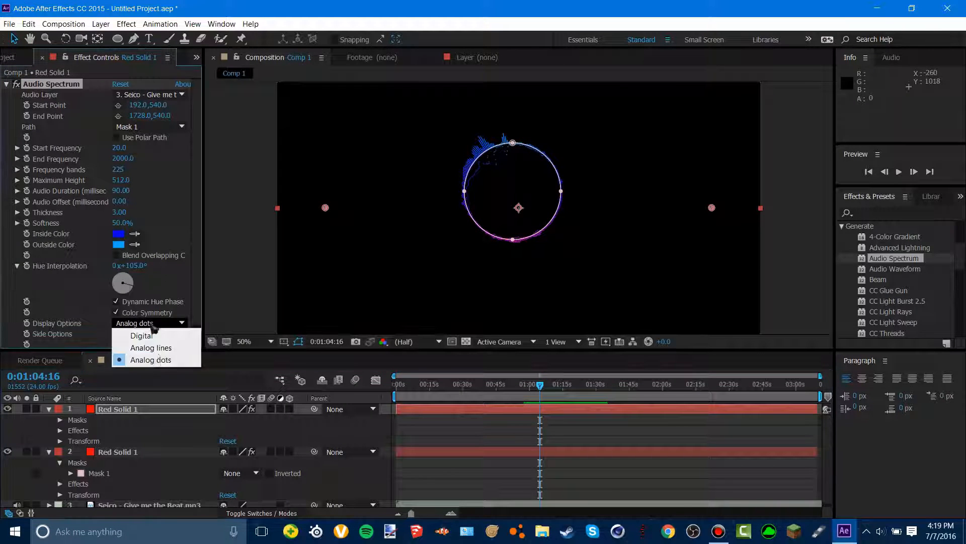
{"action": "left_click", "coordinate": [168, 347]}
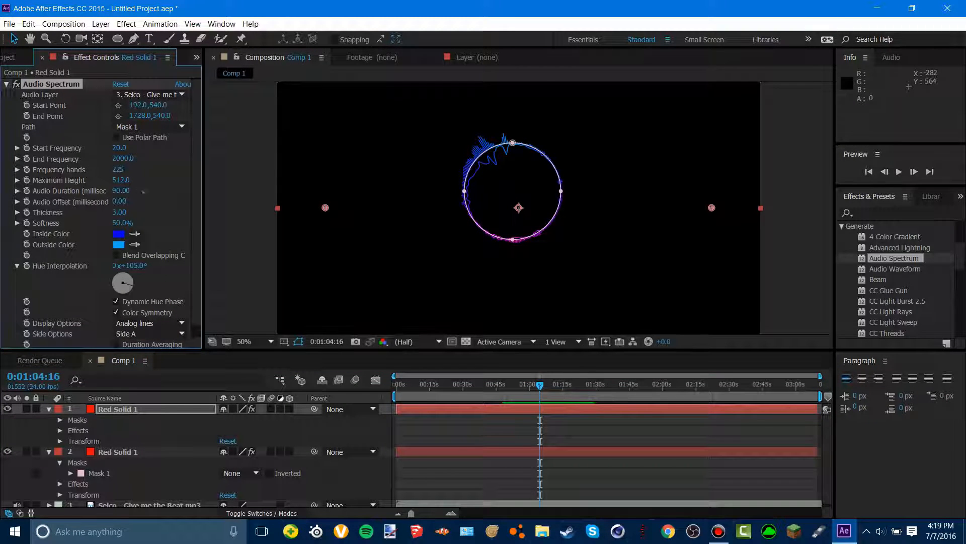
Set the duplicate spectrum's maximum height to 256 and preview the animation.
{"action": "left_click", "coordinate": [127, 181]}
{"action": "key", "text": "Return"}
{"action": "key", "text": "space"}
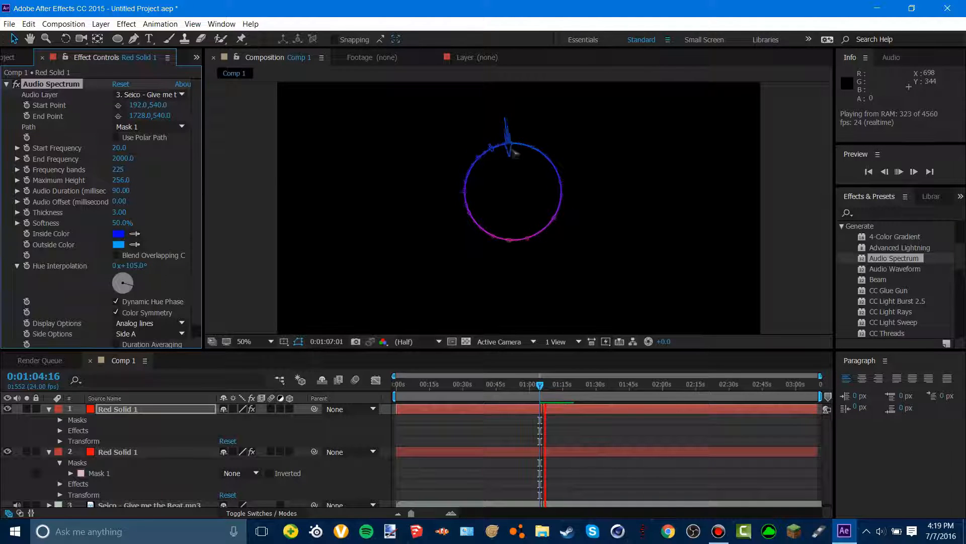
{"action": "key", "text": "space"}
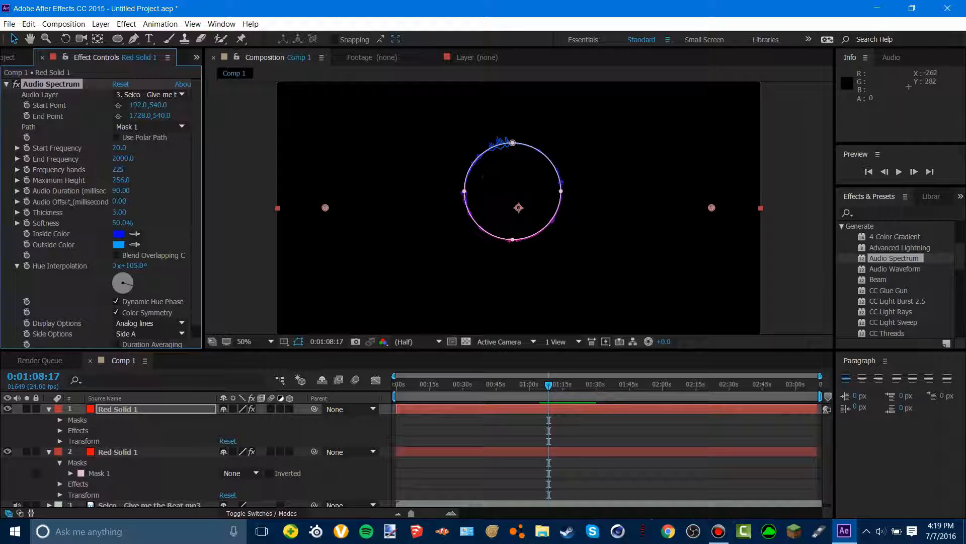
Apply the Stylize Glow effect to both Red Solid 1 layers.
{"action": "scroll", "coordinate": [86, 191], "scroll_direction": "down", "scroll_amount": 1}
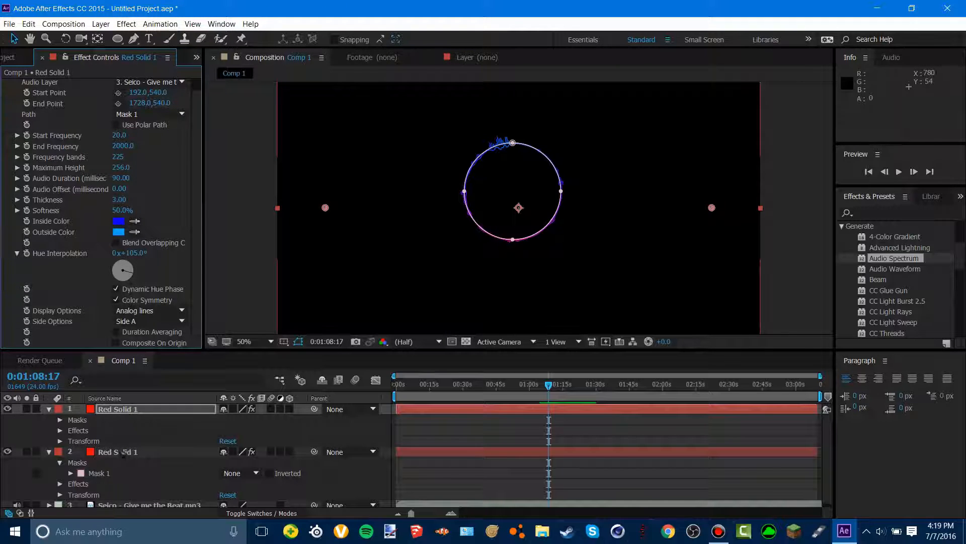
{"action": "left_click", "coordinate": [124, 452], "text": "shift"}
{"action": "left_click", "coordinate": [138, 409]}
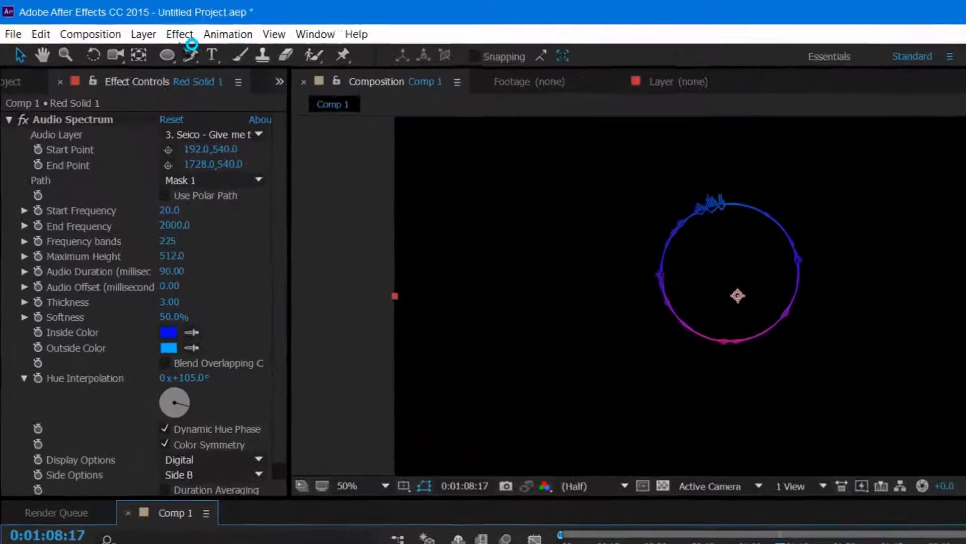
{"action": "left_click", "coordinate": [143, 27]}
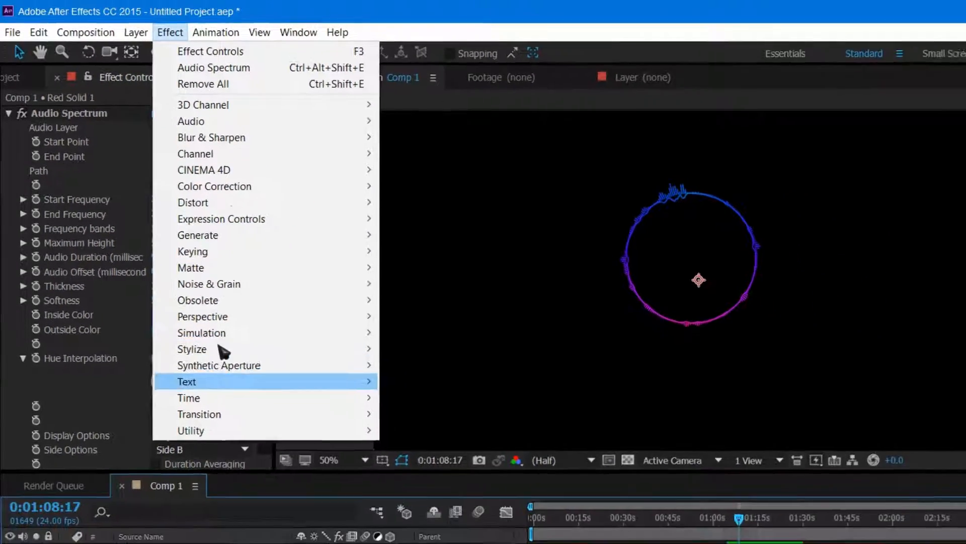
{"action": "mouse_move", "coordinate": [253, 407]}
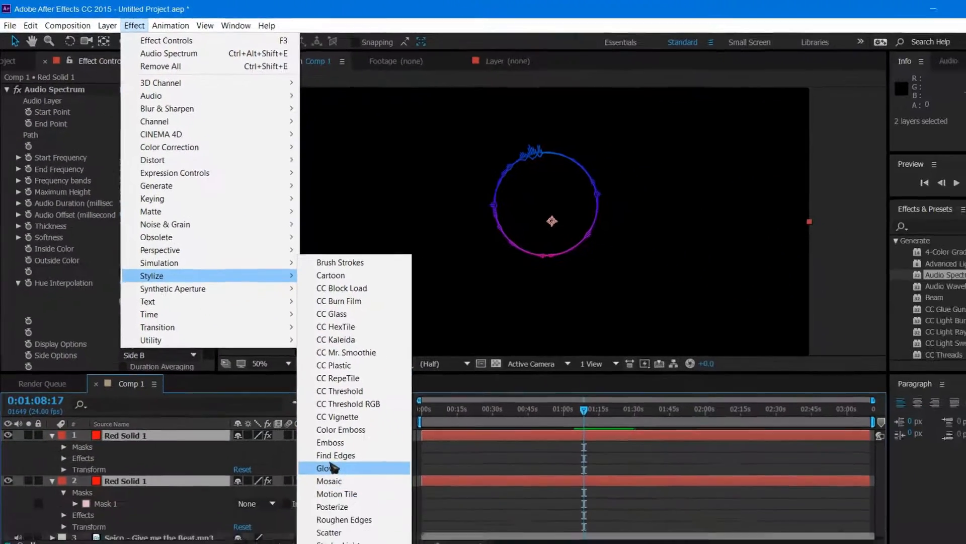
{"action": "left_click", "coordinate": [372, 534]}
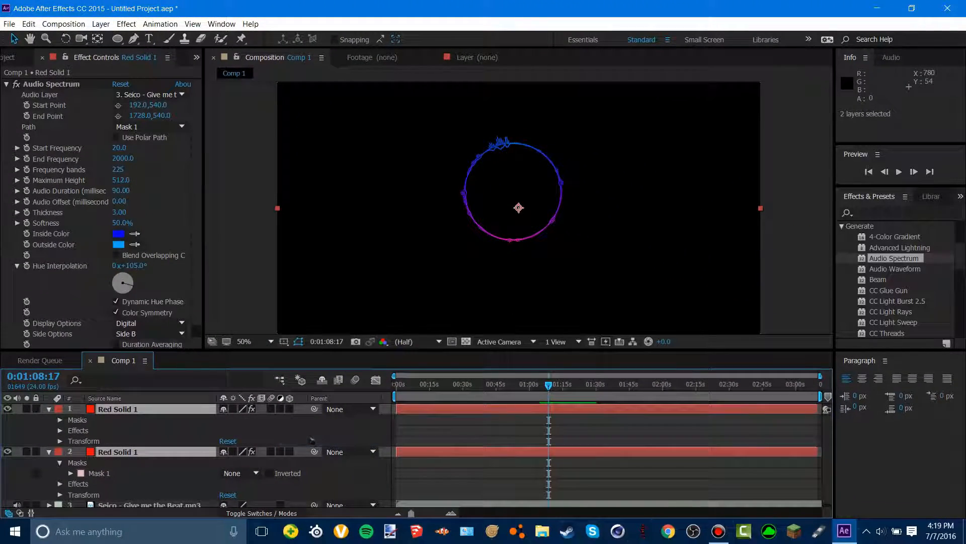
Expand the upper Red Solid 1 layer's effects and select Glow to examine its settings.
{"action": "left_click", "coordinate": [148, 126]}
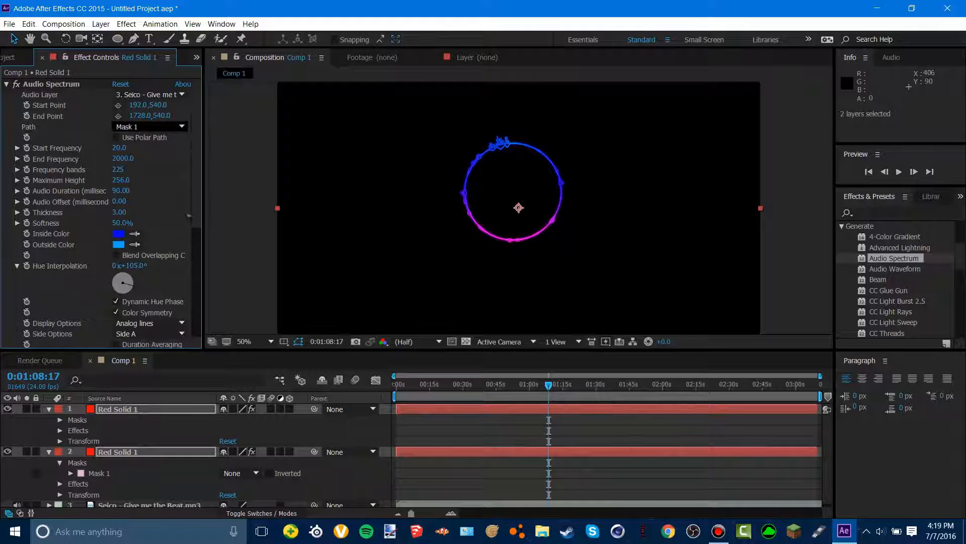
{"action": "left_click", "coordinate": [128, 137]}
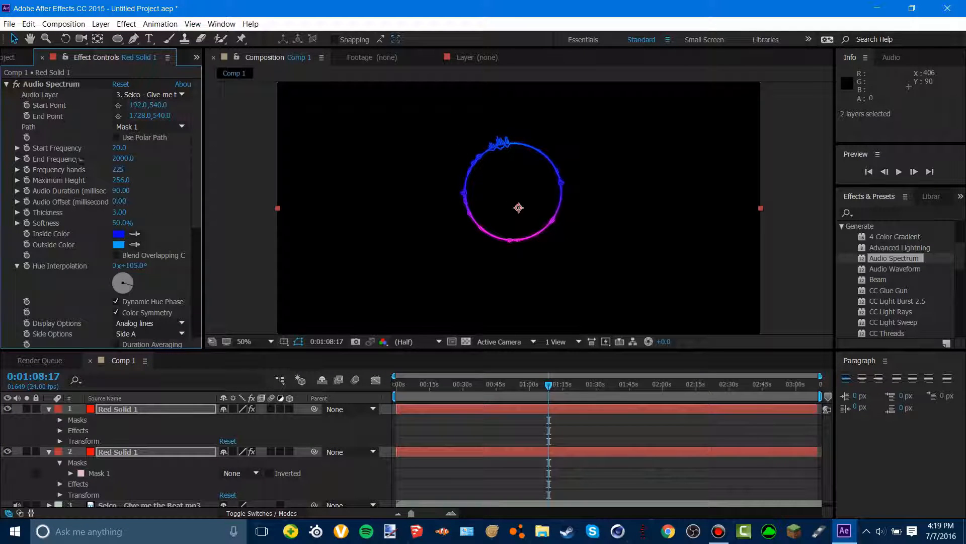
{"action": "left_click", "coordinate": [60, 430]}
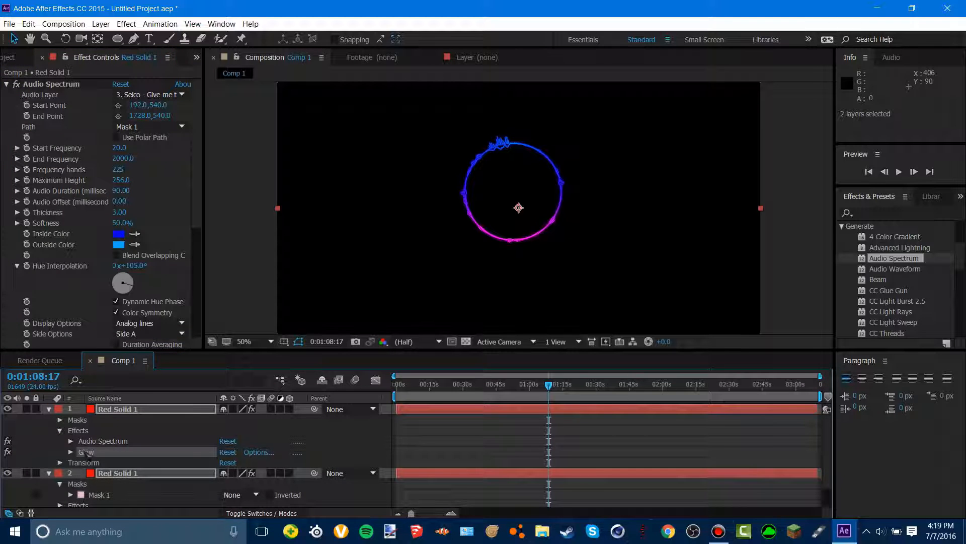
{"action": "left_click", "coordinate": [94, 452]}
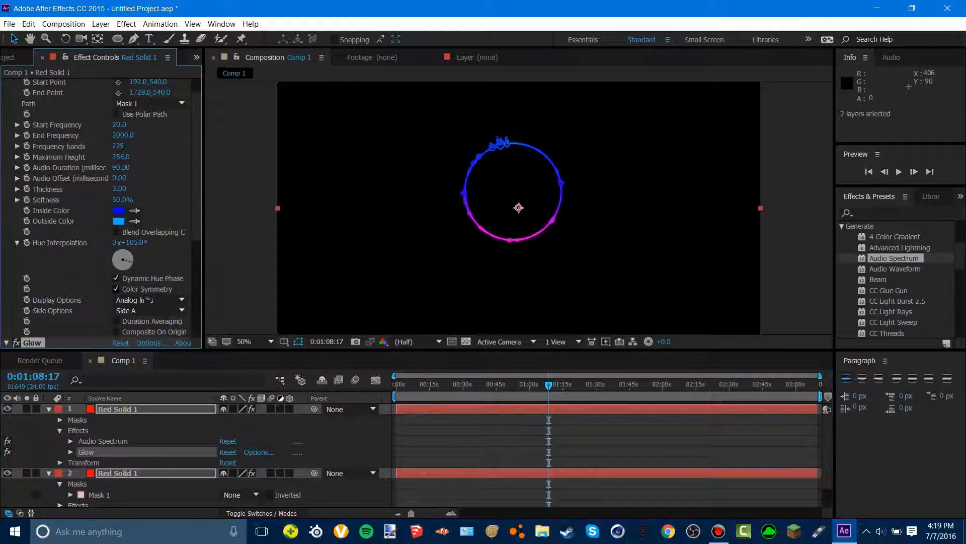
{"action": "left_click", "coordinate": [256, 453]}
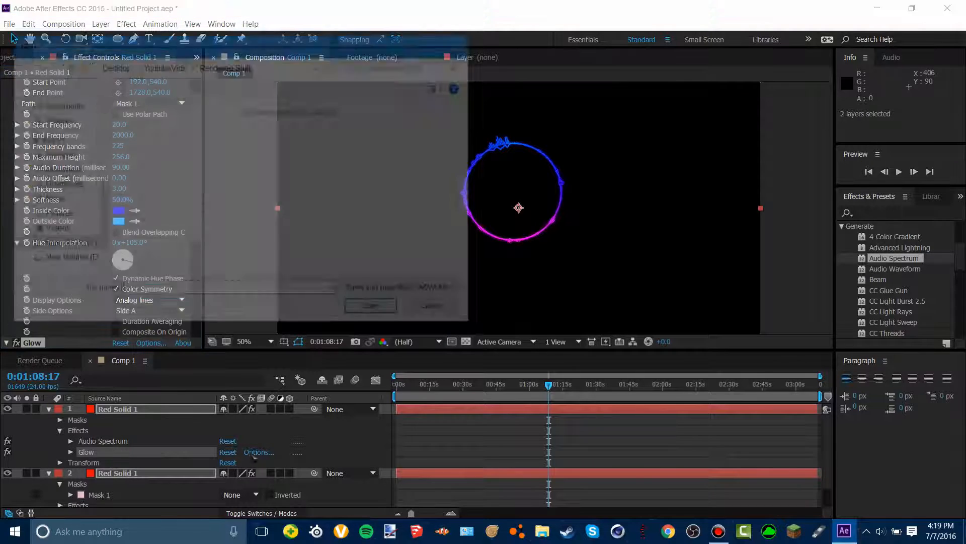
{"action": "left_click", "coordinate": [439, 309]}
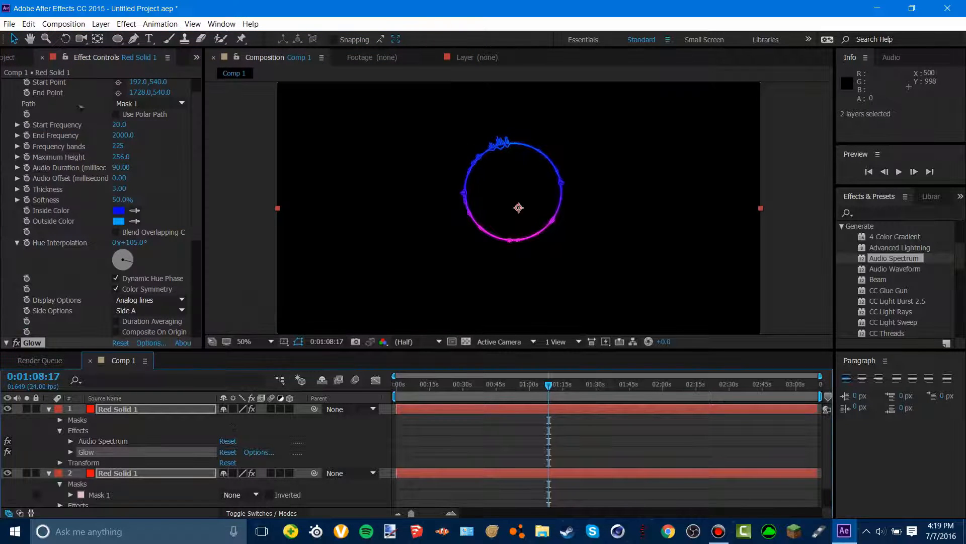
{"action": "scroll", "coordinate": [115, 244], "scroll_direction": "down", "scroll_amount": 6}
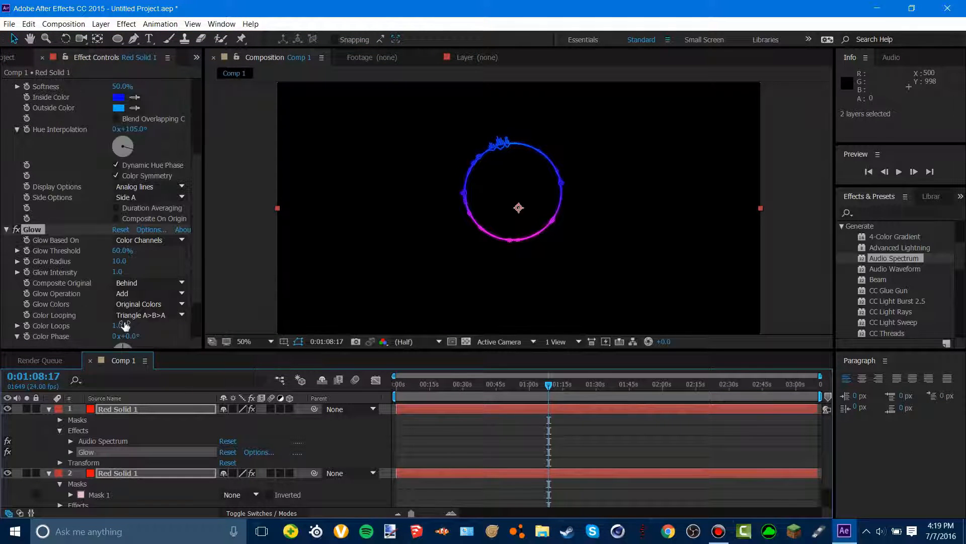
{"action": "scroll", "coordinate": [109, 225], "scroll_direction": "down", "scroll_amount": 1}
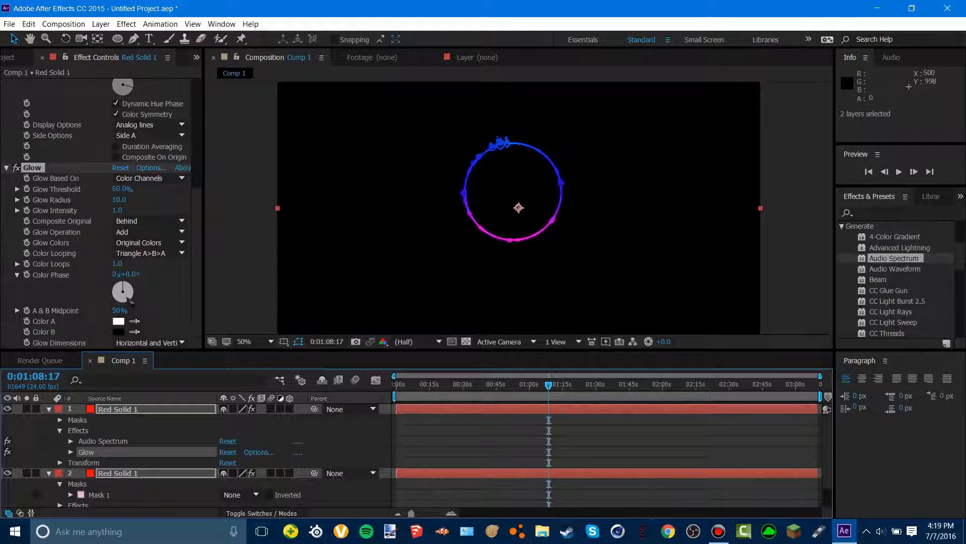
Try a different Color Phase for the Glow effect and undo the change.
{"action": "left_click_drag", "start_coordinate": [130, 301], "coordinate": [123, 300]}
{"action": "key", "text": "ctrl+z"}
{"action": "key", "text": "ctrl+z"}
{"action": "key", "text": "ctrl+z"}
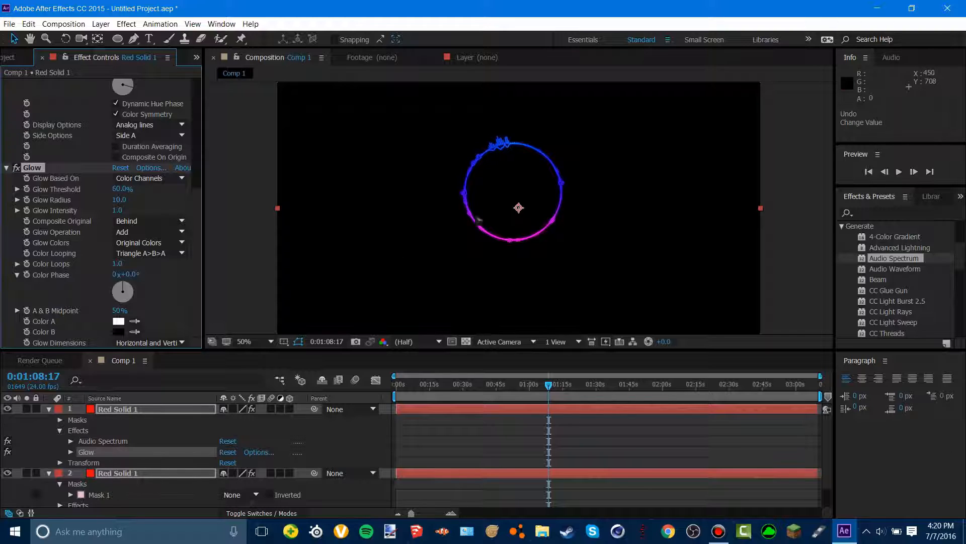
Preview the glowing spectrum and set the upper Red Solid 1 layer's Glow Intensity to 0.5.
{"action": "key", "text": "space"}
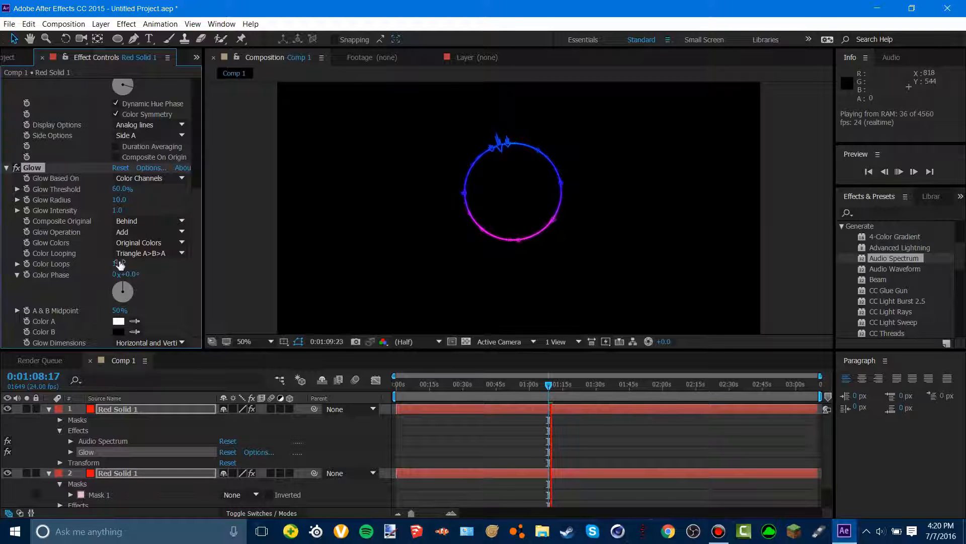
{"action": "key", "text": "space"}
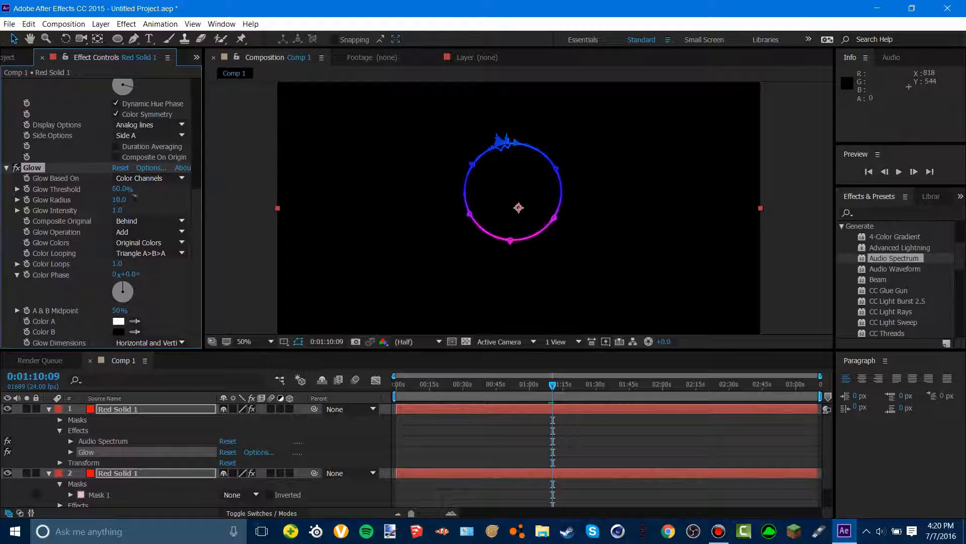
{"action": "left_click", "coordinate": [117, 211]}
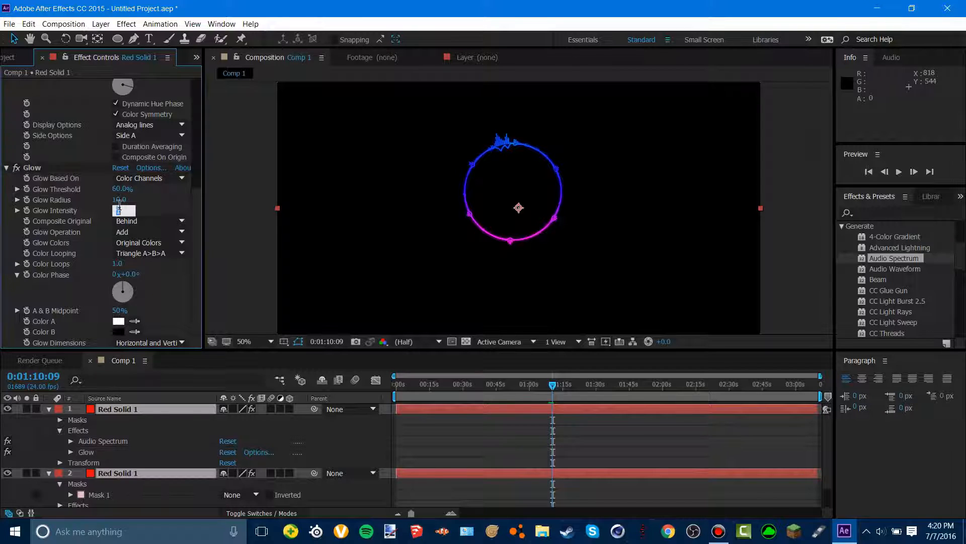
{"action": "key", "text": "Return"}
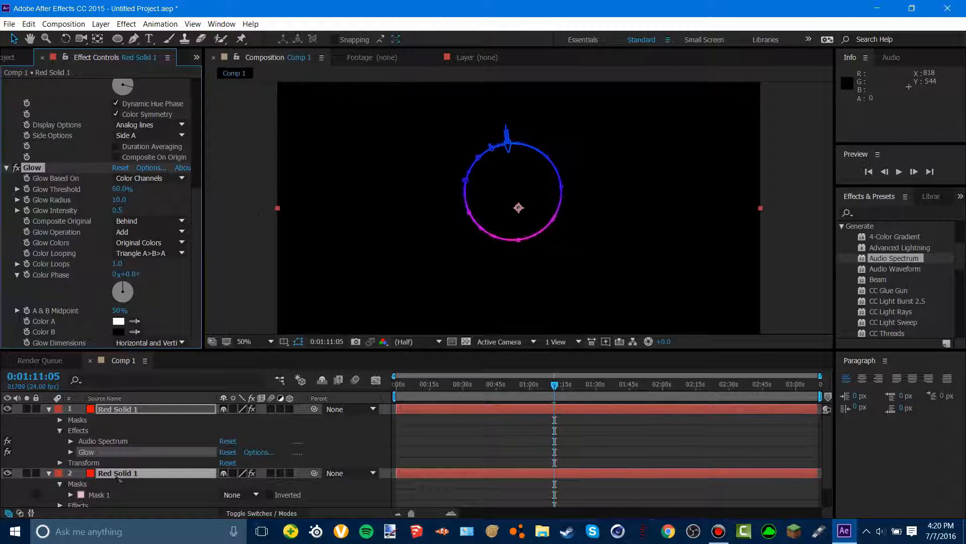
Set the Glow Intensity of the lower Red Solid 1 layer to 0.5 and preview the animation.
{"action": "scroll", "coordinate": [87, 480], "scroll_direction": "down", "scroll_amount": 1}
{"action": "left_click", "coordinate": [80, 481]}
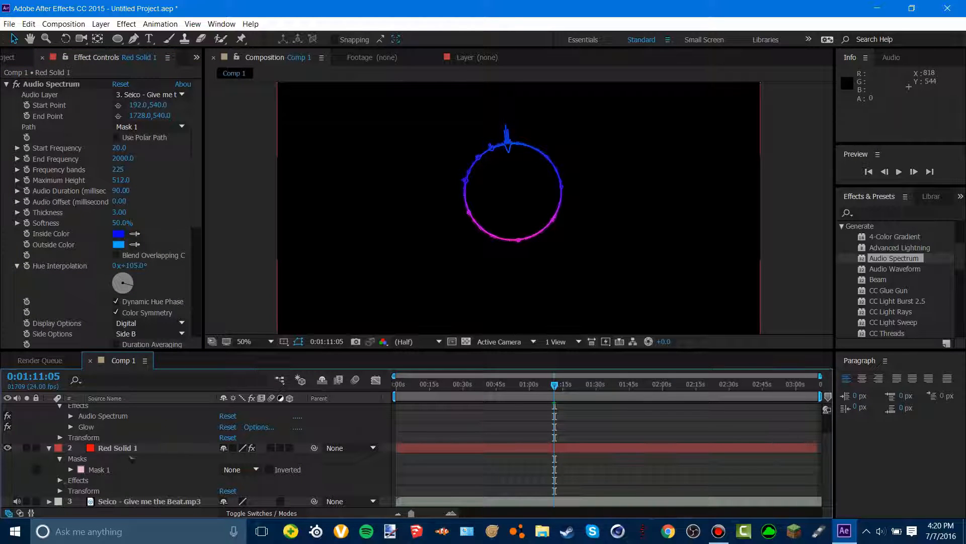
{"action": "left_click", "coordinate": [127, 448]}
{"action": "scroll", "coordinate": [132, 255], "scroll_direction": "down", "scroll_amount": 5}
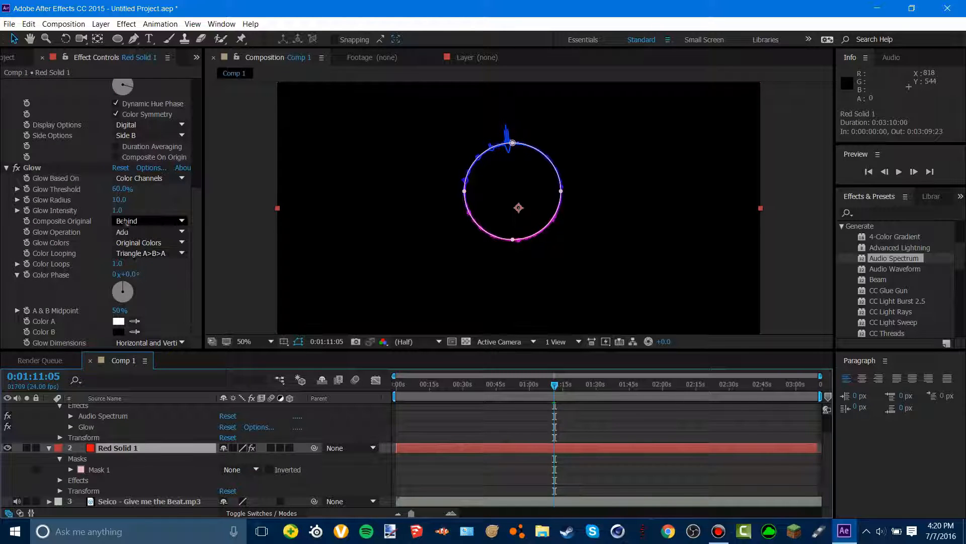
{"action": "left_click", "coordinate": [120, 210]}
{"action": "type", "text": "0."}
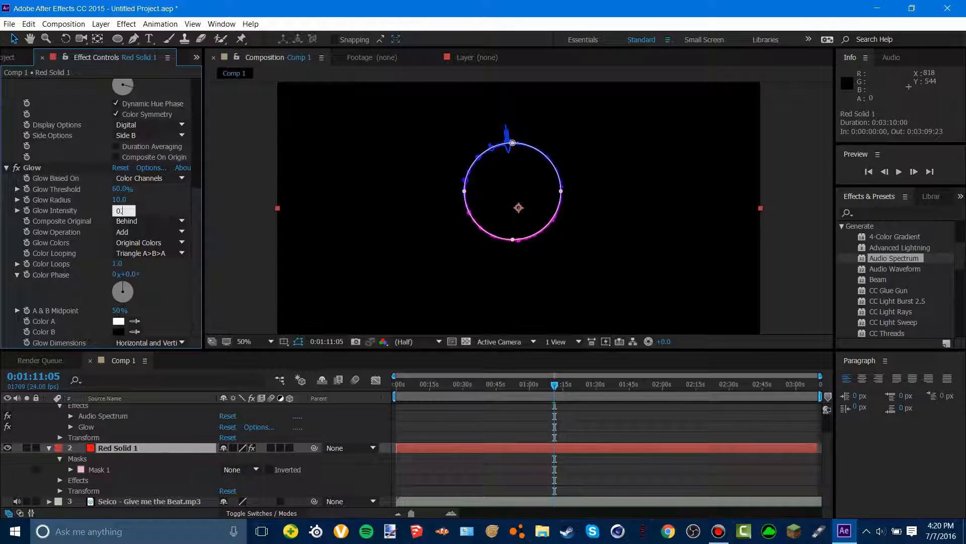
{"action": "type", "text": "5"}
{"action": "key", "text": "Return"}
{"action": "key", "text": "space"}
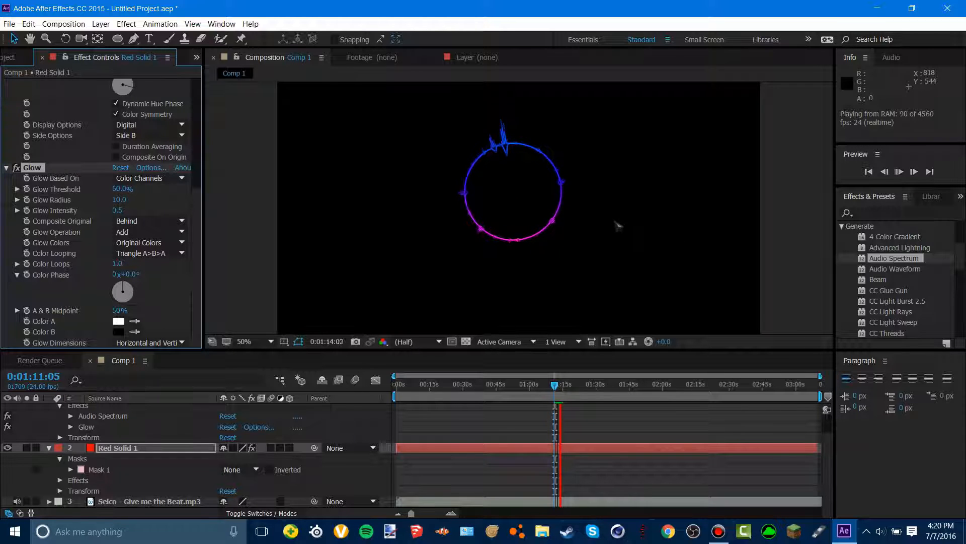
Stop the preview, create a 1920 x 1080 px near-white solid, and place it below both Red Solid 1 layers.
{"action": "key", "text": "space"}
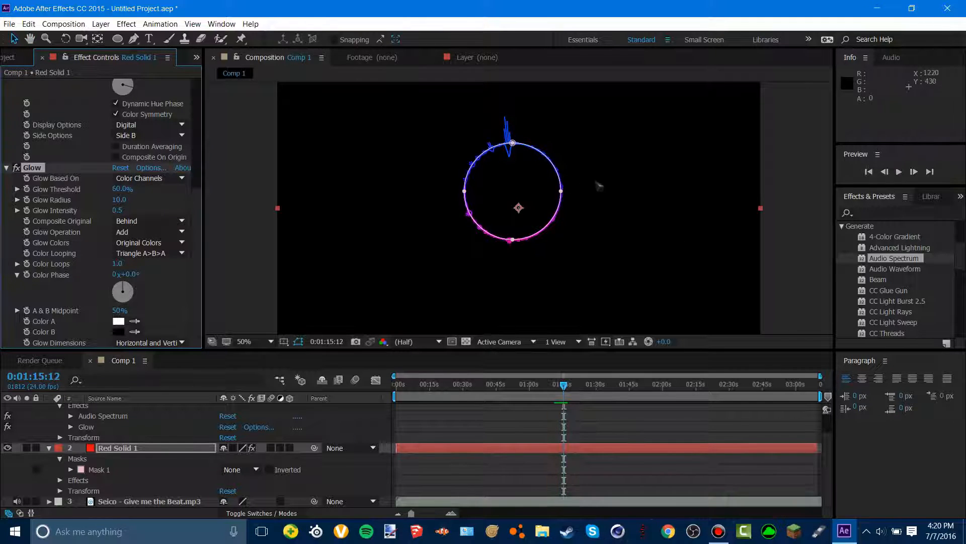
{"action": "left_click", "coordinate": [797, 186]}
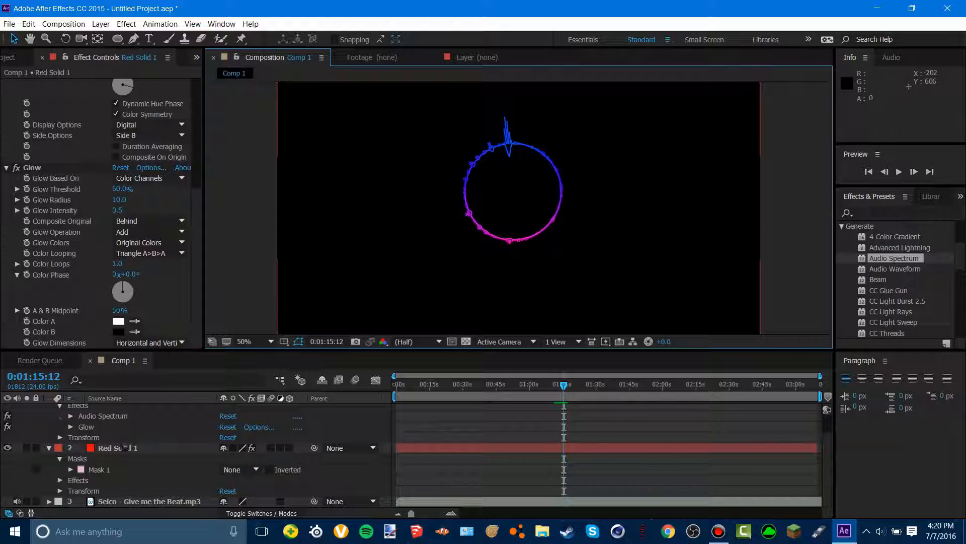
{"action": "scroll", "coordinate": [160, 473], "scroll_direction": "up", "scroll_amount": 2}
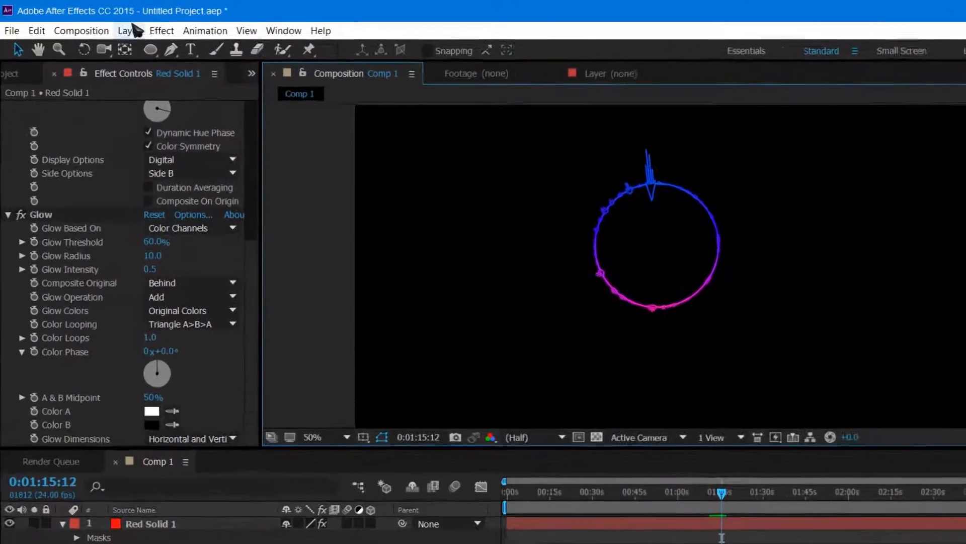
{"action": "left_click", "coordinate": [101, 24]}
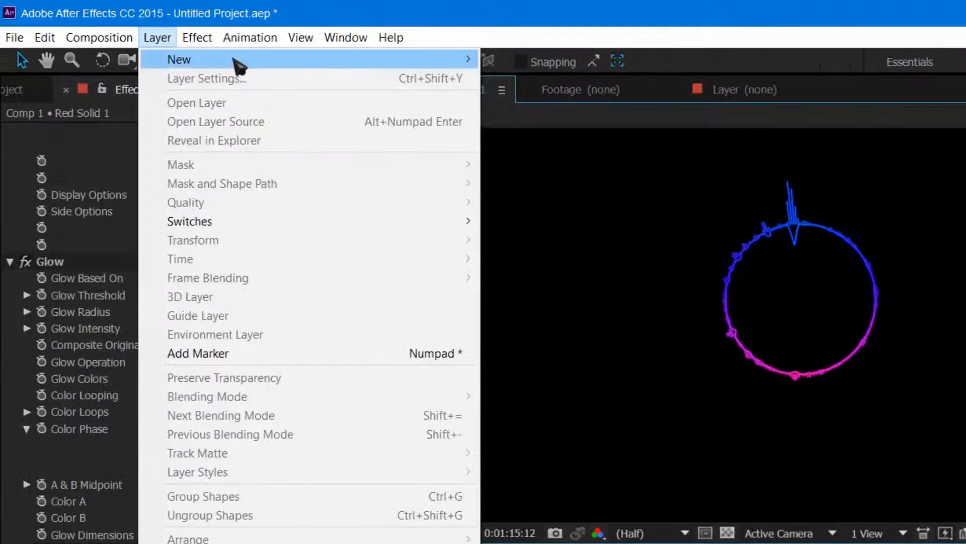
{"action": "mouse_move", "coordinate": [235, 59]}
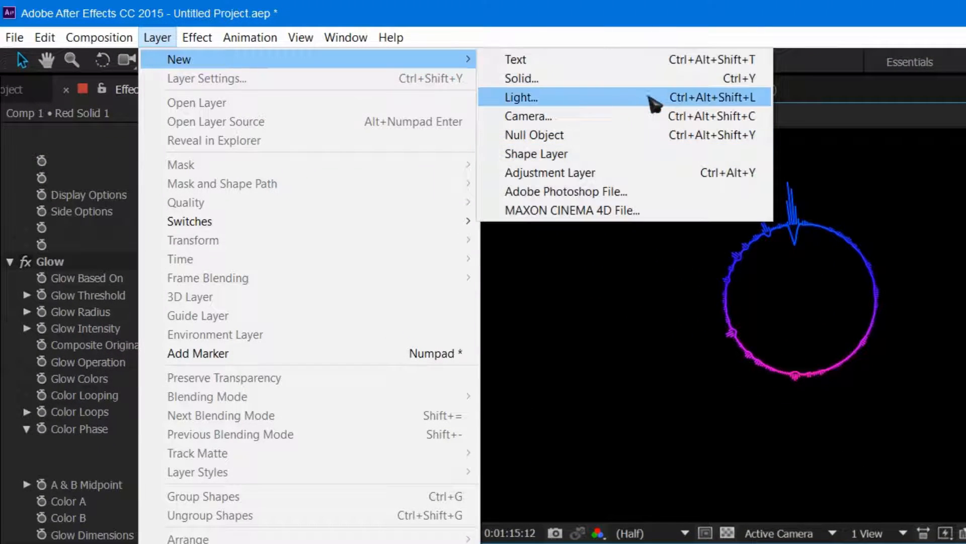
{"action": "left_click", "coordinate": [616, 86]}
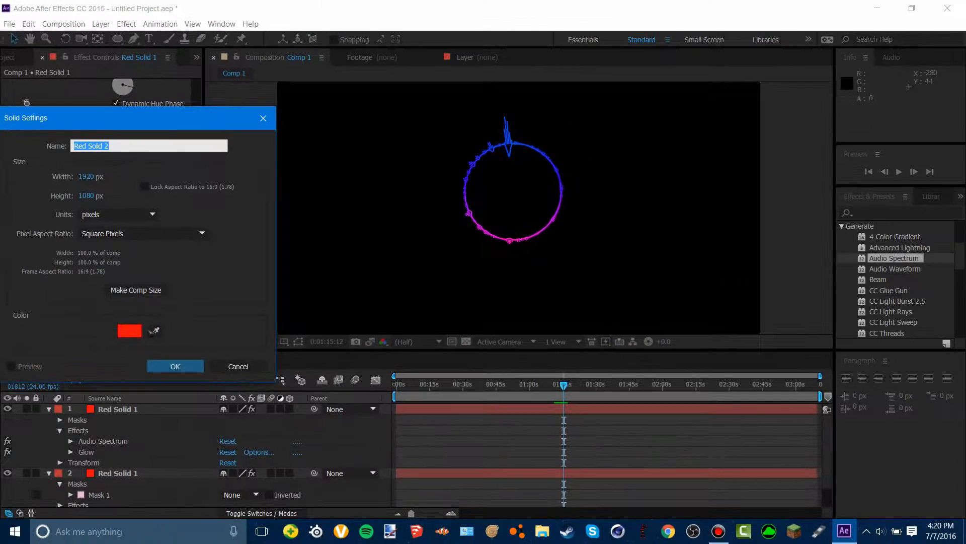
{"action": "left_click", "coordinate": [132, 329]}
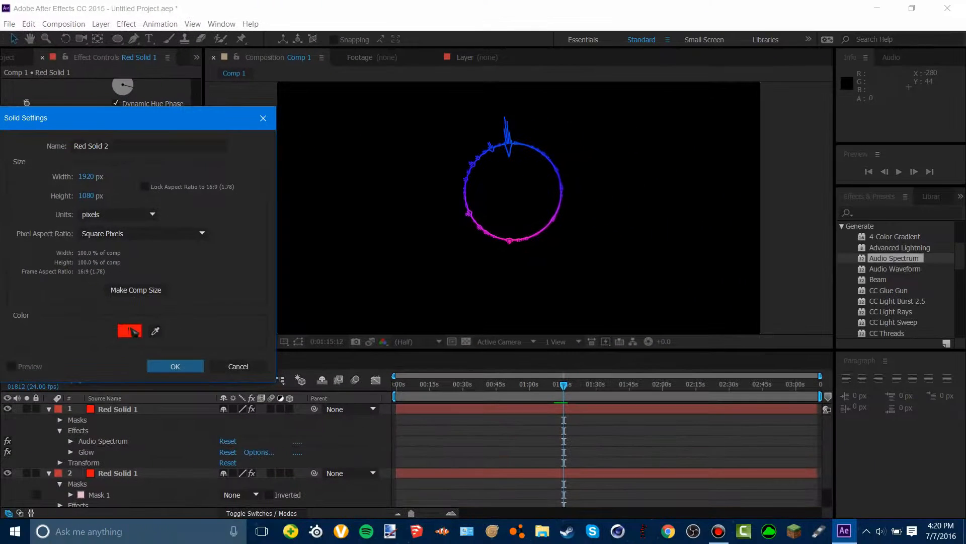
{"action": "mouse_move", "coordinate": [704, 273]}
{"action": "left_mouse_down"}
{"action": "mouse_move", "coordinate": [580, 207]}
{"action": "mouse_move", "coordinate": [666, 255]}
{"action": "mouse_move", "coordinate": [640, 198]}
{"action": "left_mouse_up"}
{"action": "left_click", "coordinate": [908, 202]}
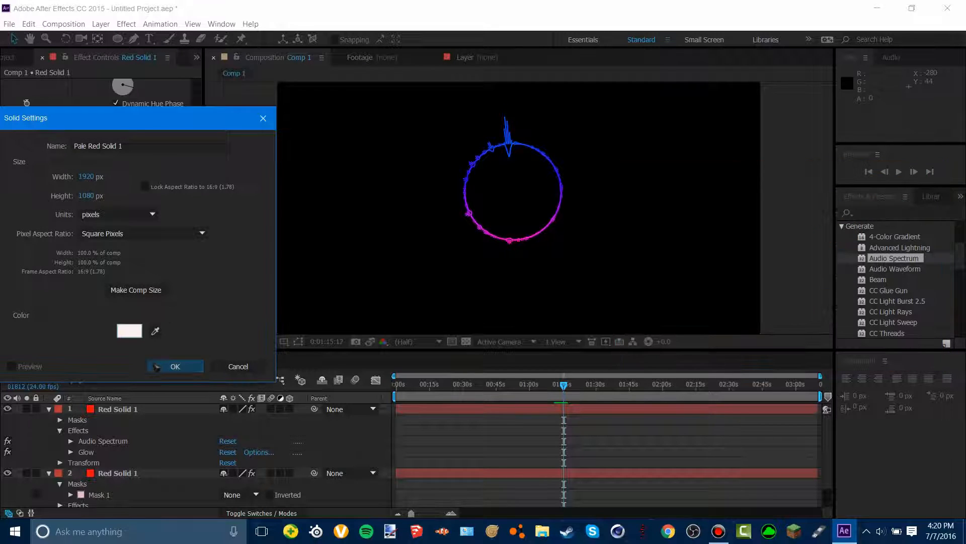
{"action": "left_click", "coordinate": [175, 366]}
{"action": "left_click_drag", "start_coordinate": [161, 411], "coordinate": [132, 498]}
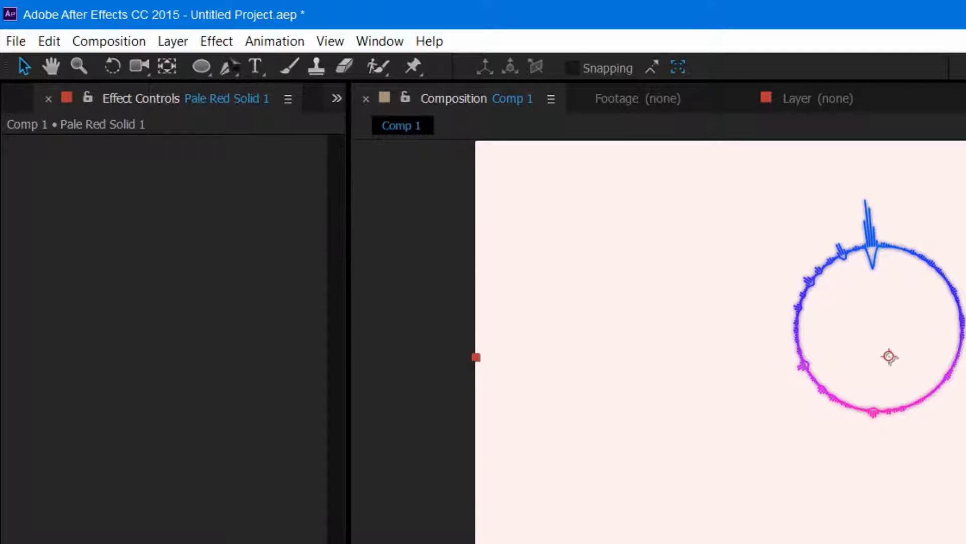
Apply the 4-Color Gradient effect to the Pale Red Solid 1 layer and set Color 1 to black (000000).
{"action": "left_click", "coordinate": [221, 42]}
{"action": "mouse_move", "coordinate": [305, 308]}
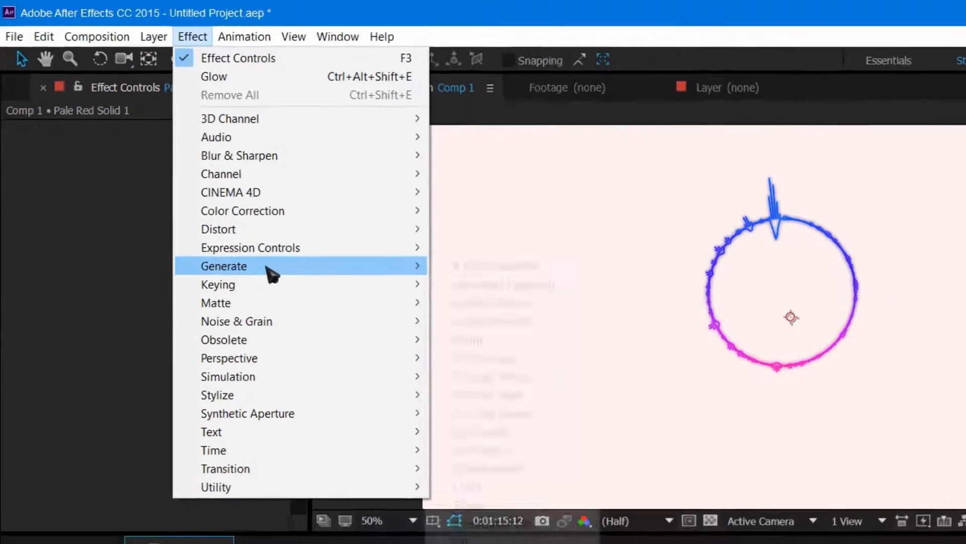
{"action": "left_click", "coordinate": [486, 266]}
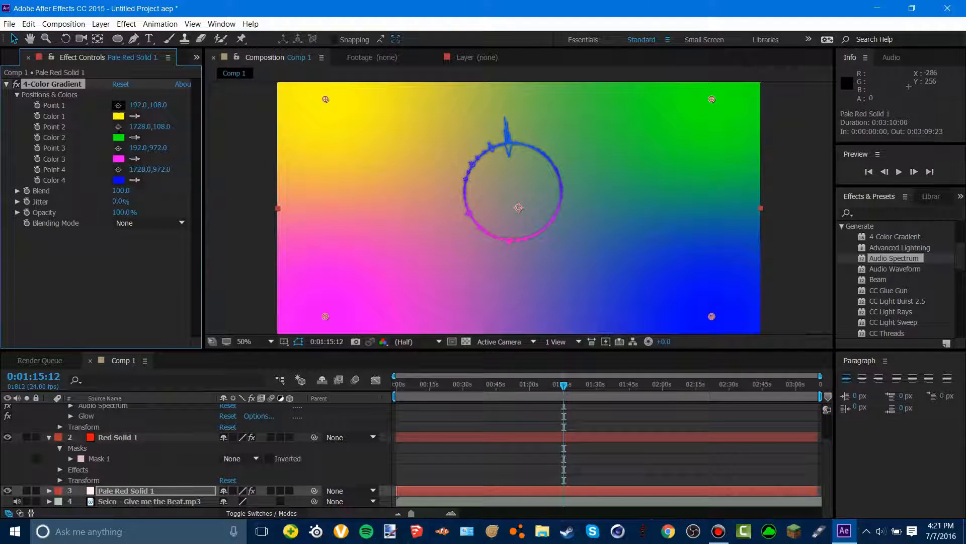
{"action": "left_click", "coordinate": [119, 116]}
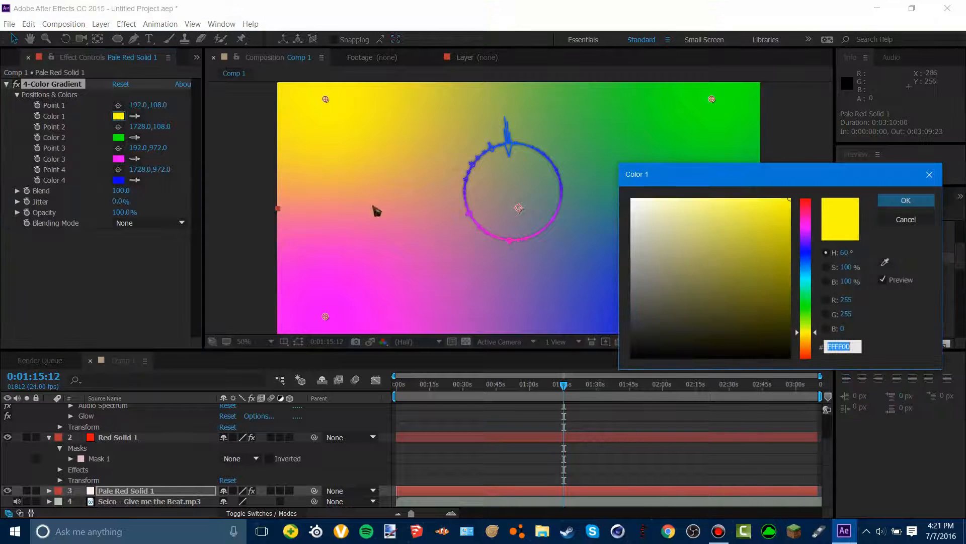
{"action": "left_click", "coordinate": [631, 357]}
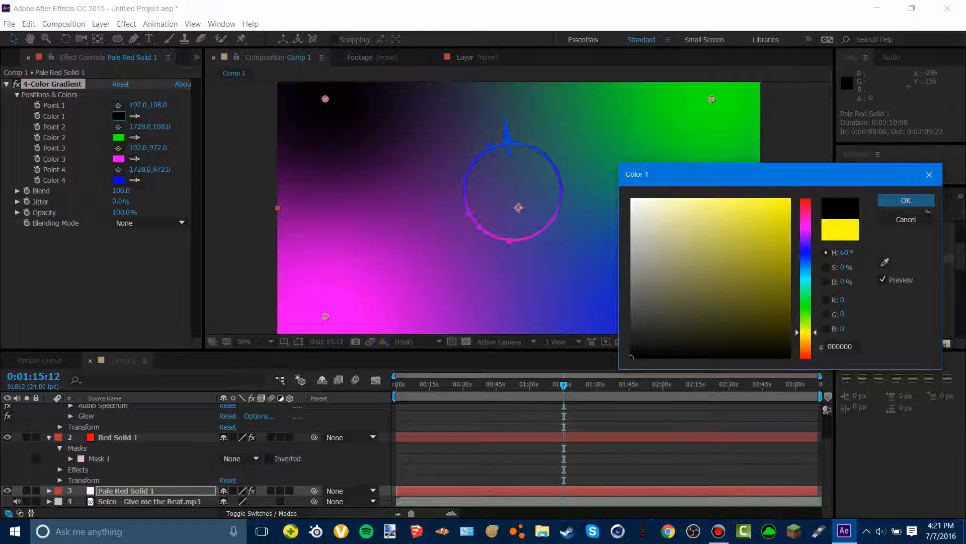
{"action": "left_click", "coordinate": [906, 201]}
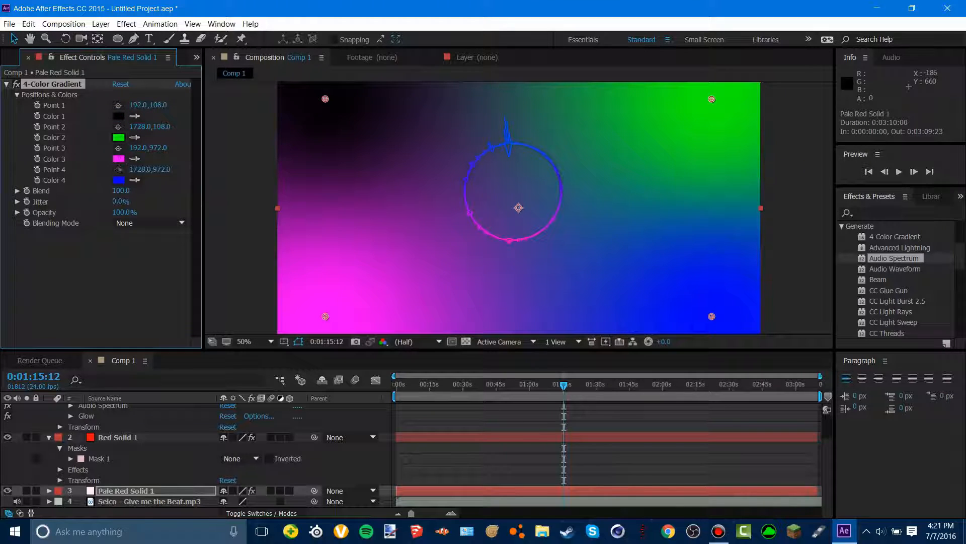
{"action": "left_click", "coordinate": [121, 137]}
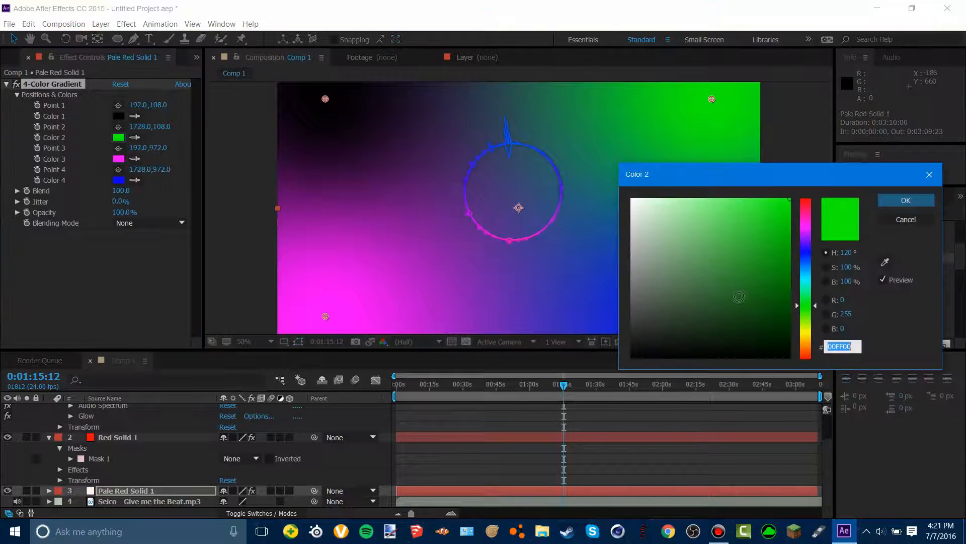
{"action": "left_click", "coordinate": [631, 357]}
{"action": "mouse_move", "coordinate": [631, 357]}
{"action": "left_mouse_down"}
{"action": "mouse_move", "coordinate": [675, 317]}
{"action": "mouse_move", "coordinate": [646, 351]}
{"action": "left_mouse_up"}
{"action": "key", "text": "Escape"}
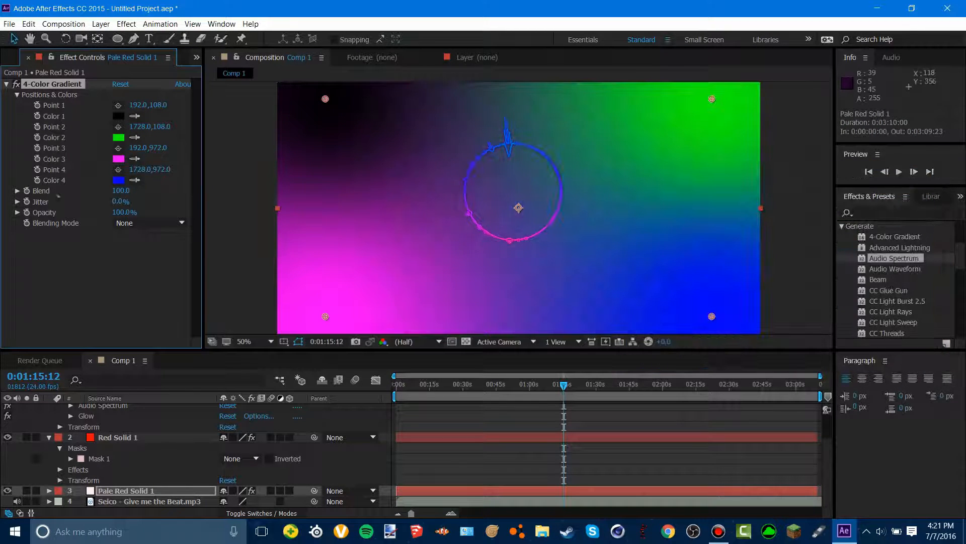
{"action": "left_click", "coordinate": [119, 158]}
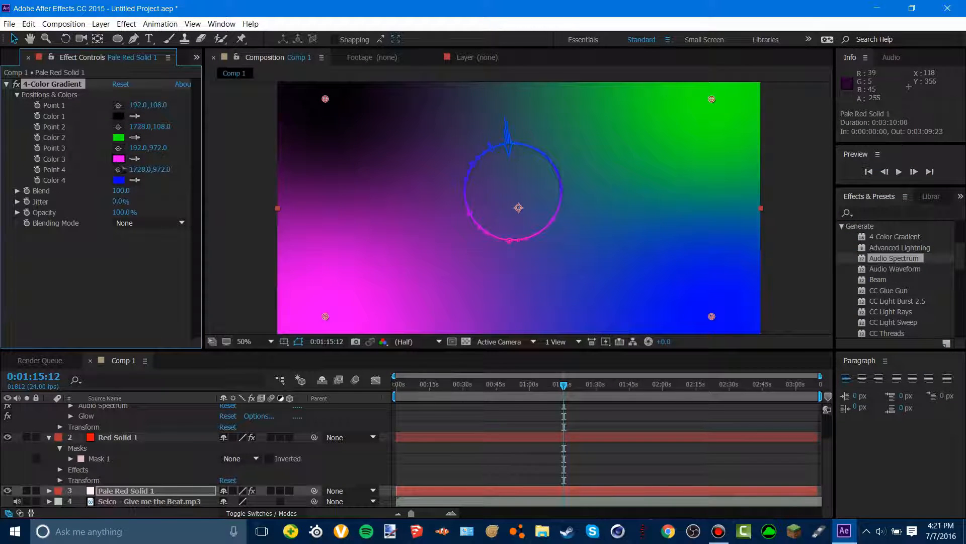
{"action": "left_click", "coordinate": [631, 357]}
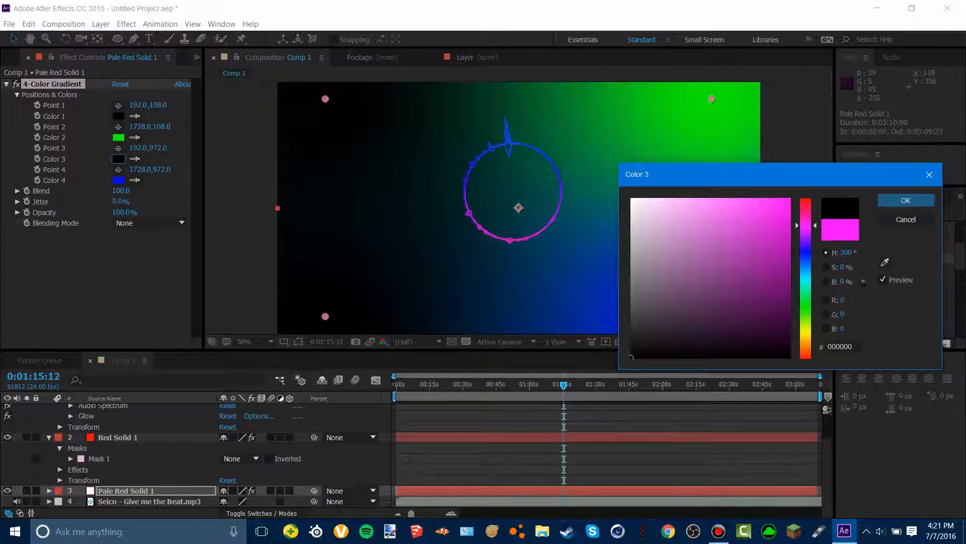
{"action": "left_click", "coordinate": [905, 220]}
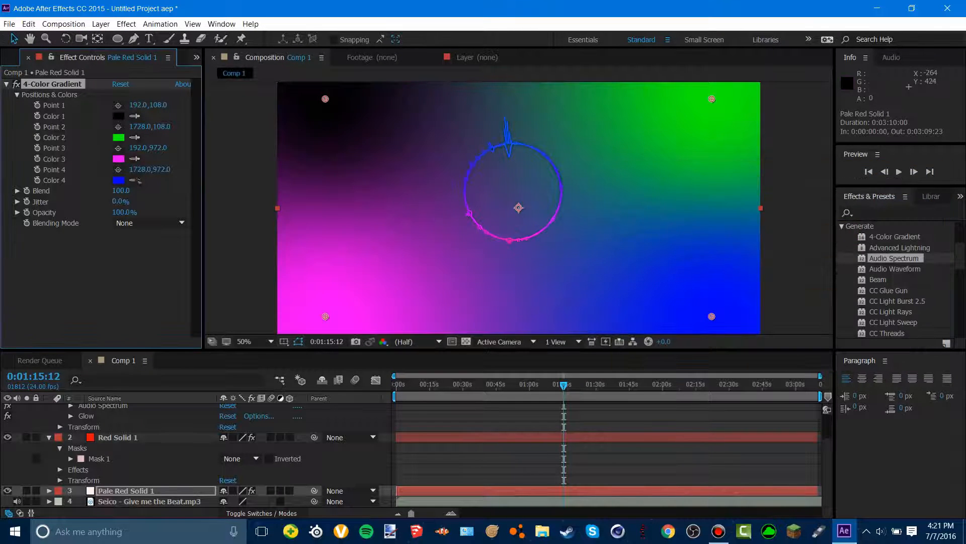
Set the gradient's Color 4 to black (000000) and reposition Point 4 at 1750, 972 and Point 3 at -562, 1276.
{"action": "left_click", "coordinate": [119, 180]}
{"action": "left_click", "coordinate": [632, 356]}
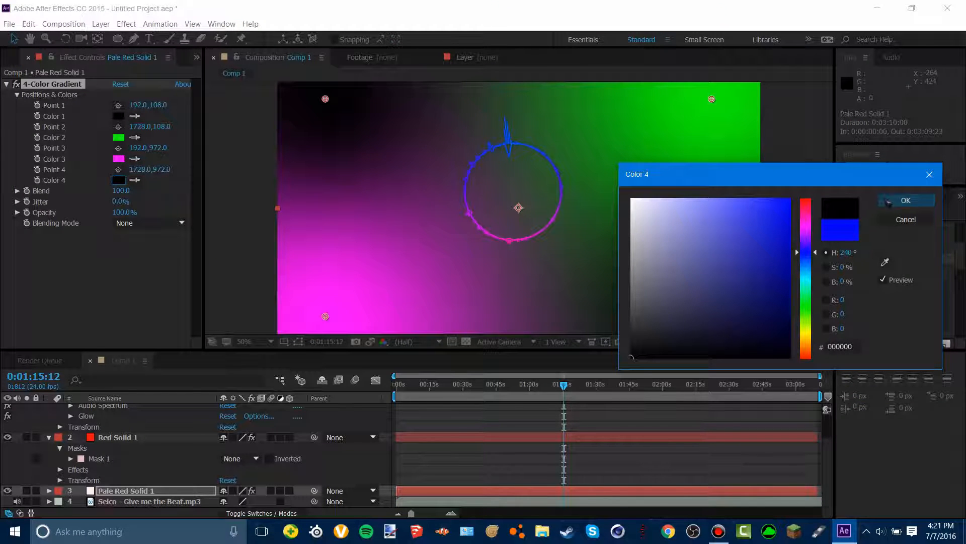
{"action": "left_click", "coordinate": [904, 205]}
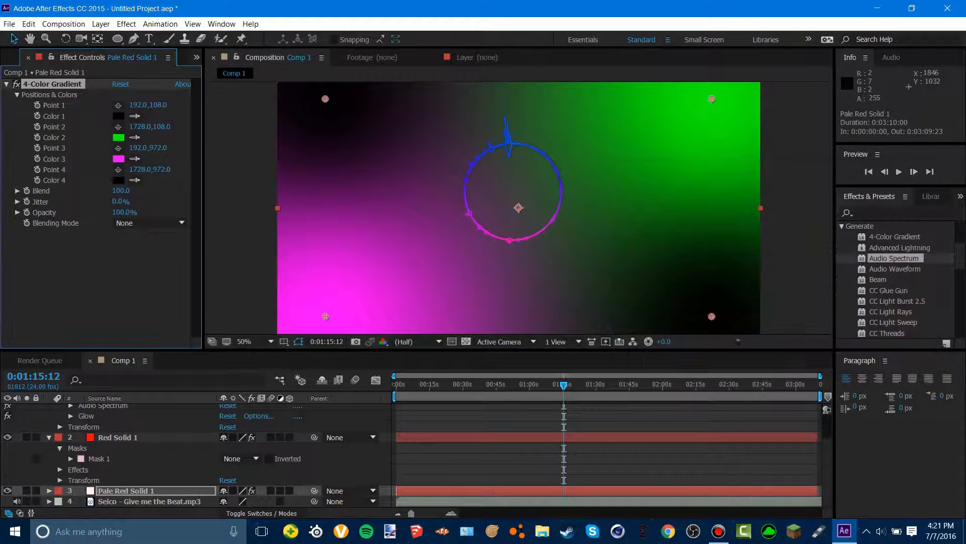
{"action": "left_click_drag", "start_coordinate": [713, 317], "coordinate": [722, 322]}
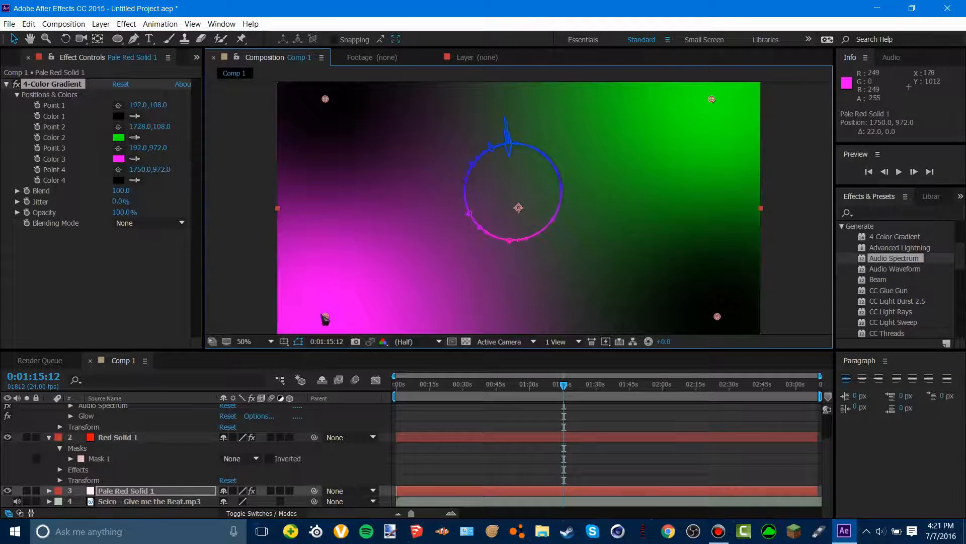
{"action": "left_click_drag", "start_coordinate": [326, 317], "coordinate": [136, 394]}
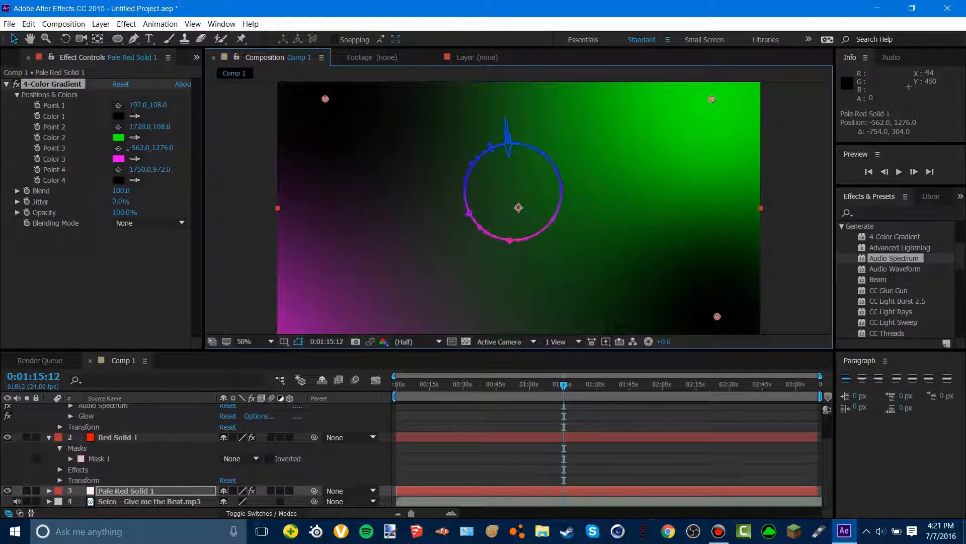
Set the gradient's Color 2 to dark grey (323232) and preview the spectrum over the background.
{"action": "left_click", "coordinate": [118, 137]}
{"action": "left_click_drag", "start_coordinate": [641, 228], "coordinate": [623, 326]}
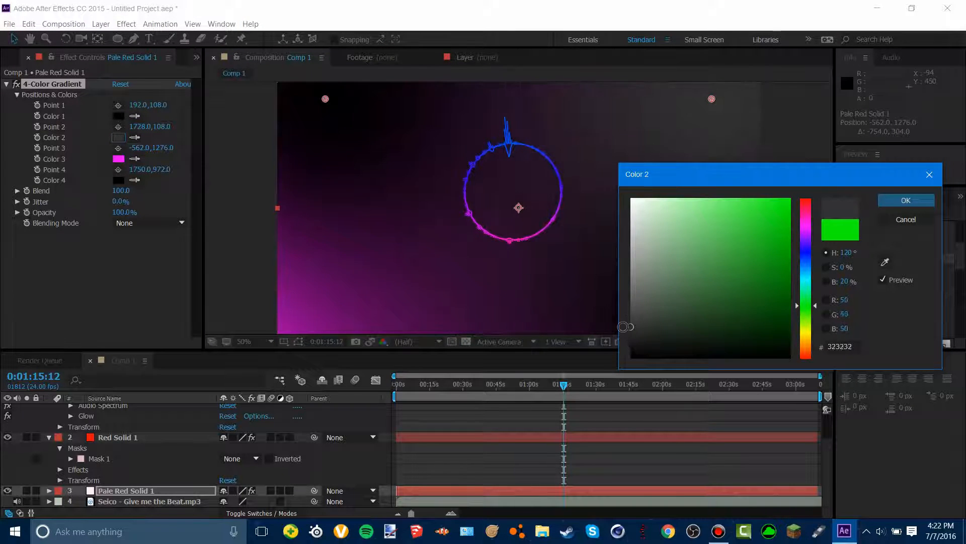
{"action": "left_click", "coordinate": [911, 201]}
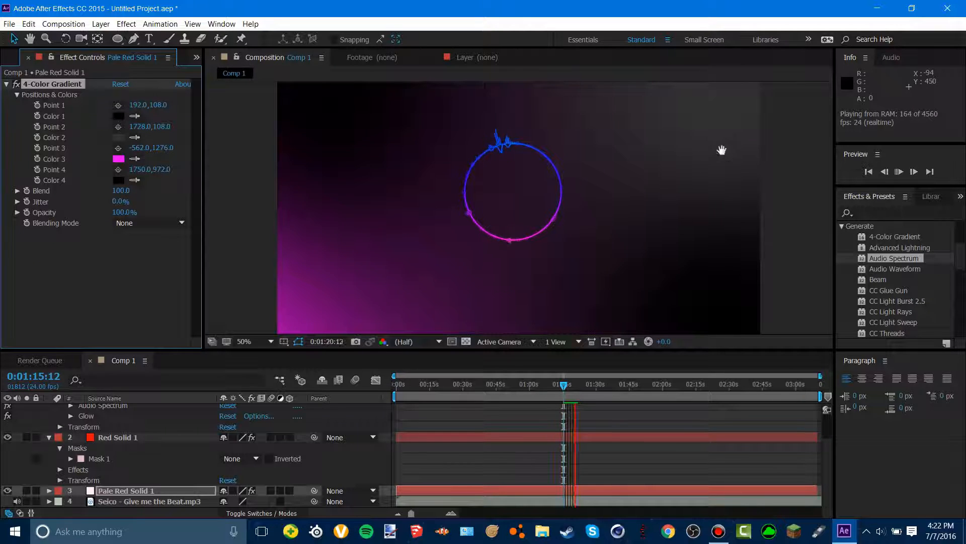
{"action": "key", "text": "space"}
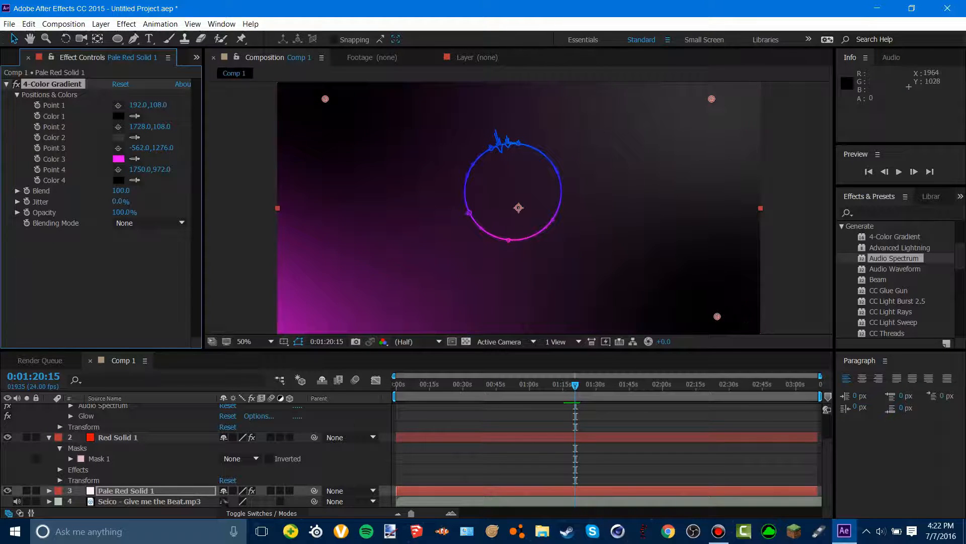
{"action": "scroll", "coordinate": [130, 413], "scroll_direction": "up", "scroll_amount": 3}
{"action": "left_click", "coordinate": [134, 410]}
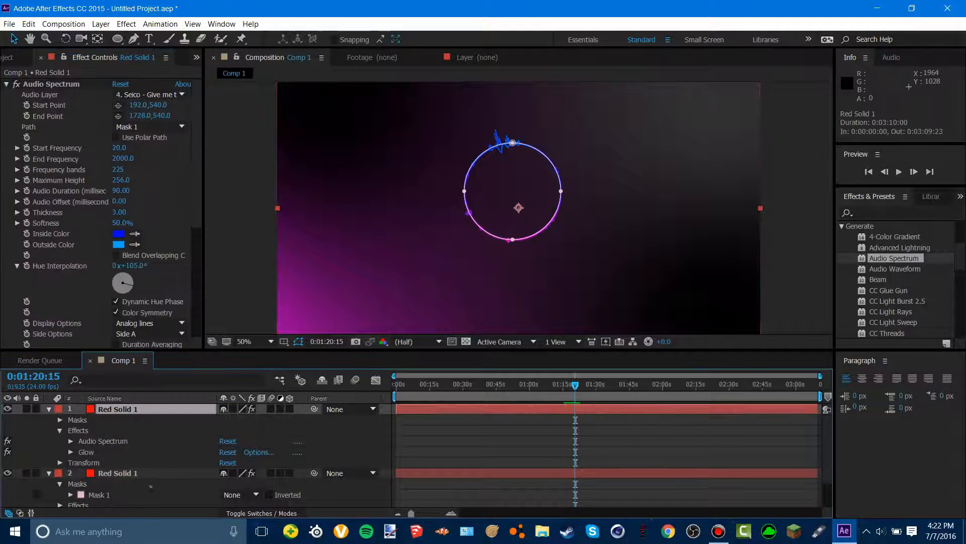
{"action": "left_click", "coordinate": [148, 462]}
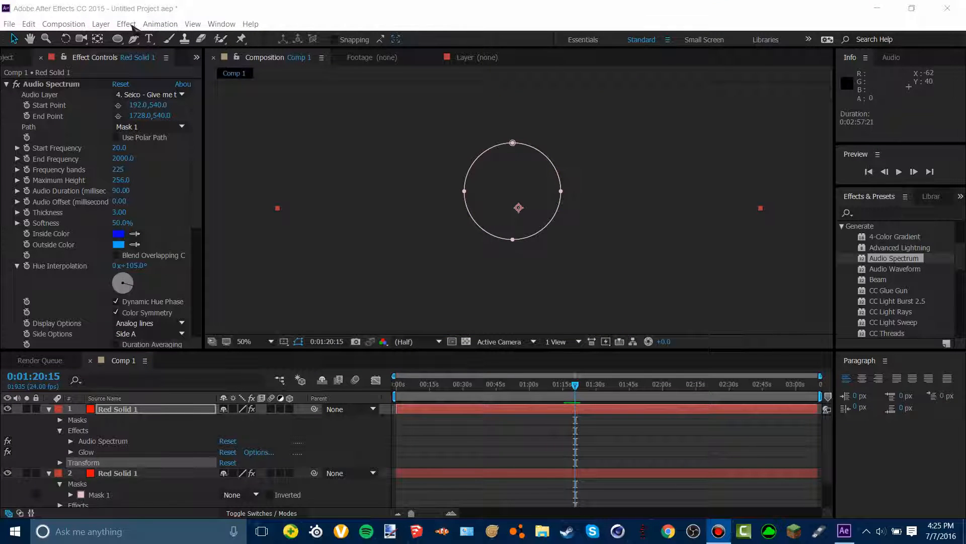
Add Comp 1 to the render queue for export.
{"action": "left_click", "coordinate": [6, 24]}
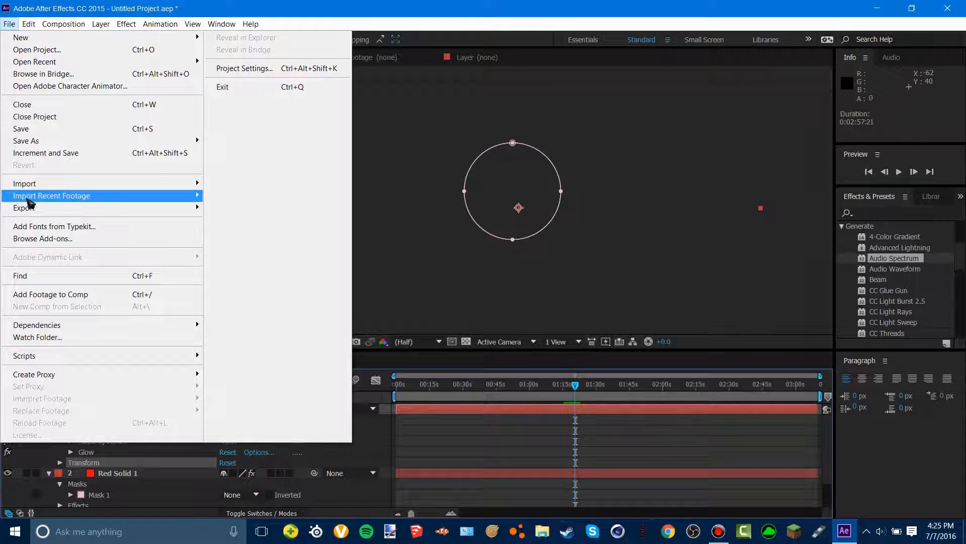
{"action": "mouse_move", "coordinate": [50, 209]}
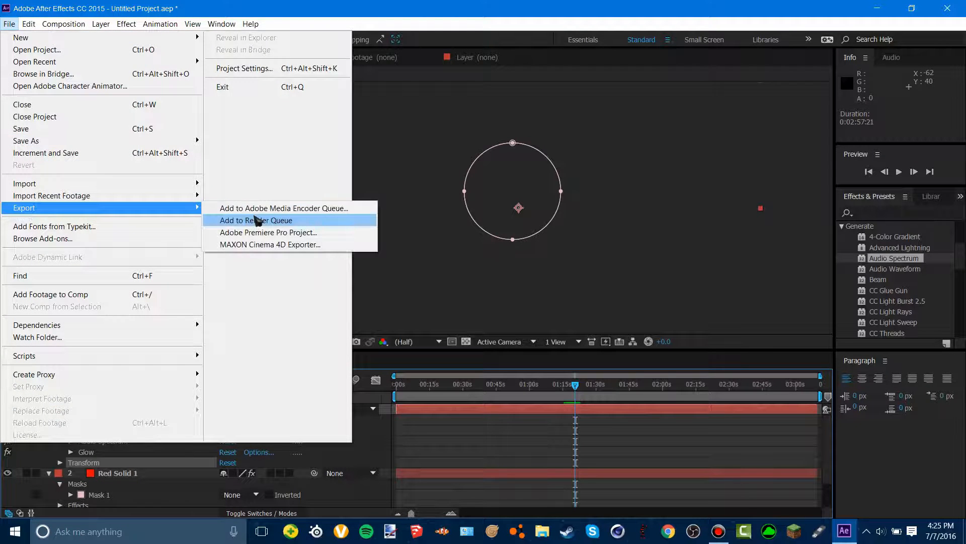
{"action": "left_click", "coordinate": [257, 221]}
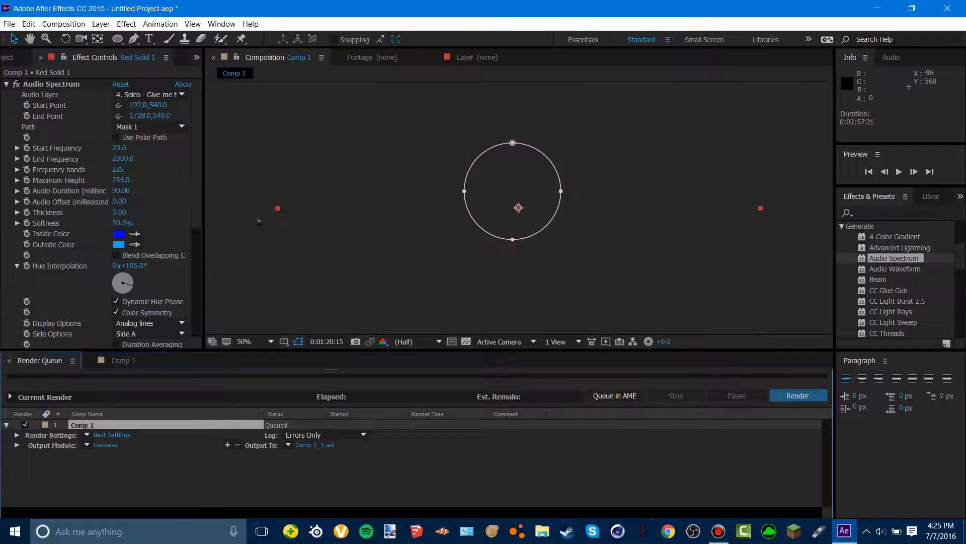
Set Comp 1's render quality to Draft in its Render Settings, keeping the resolution at Full.
{"action": "left_click", "coordinate": [121, 435]}
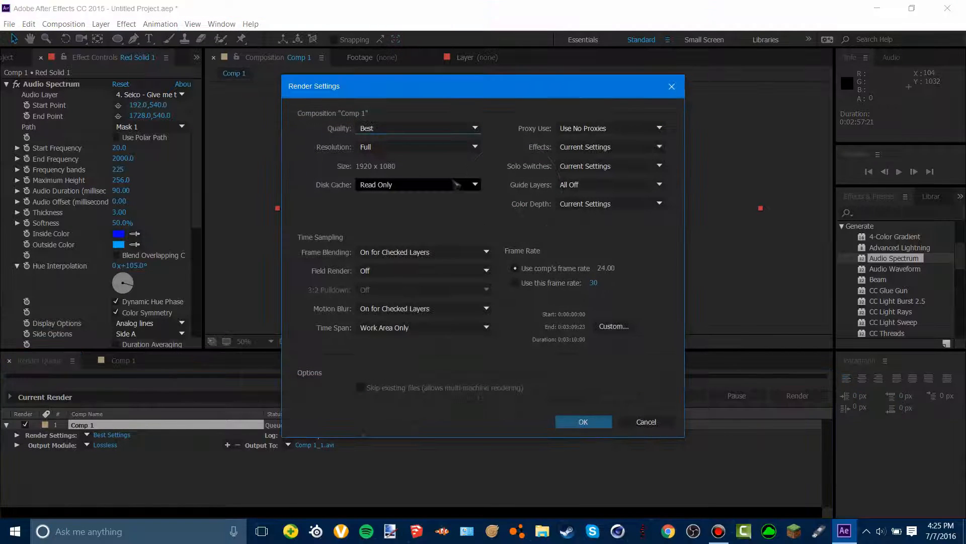
{"action": "left_click", "coordinate": [419, 147]}
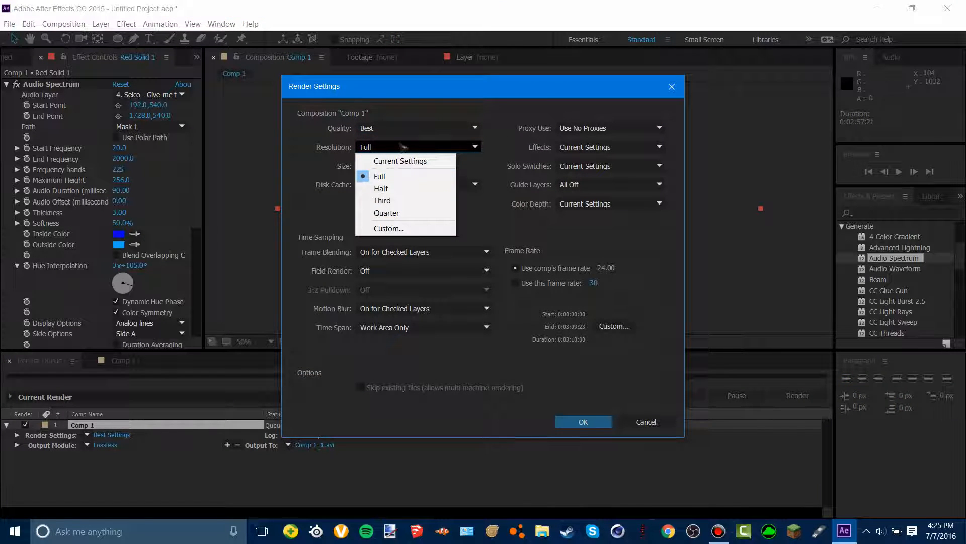
{"action": "left_click", "coordinate": [405, 130]}
{"action": "left_click", "coordinate": [402, 171]}
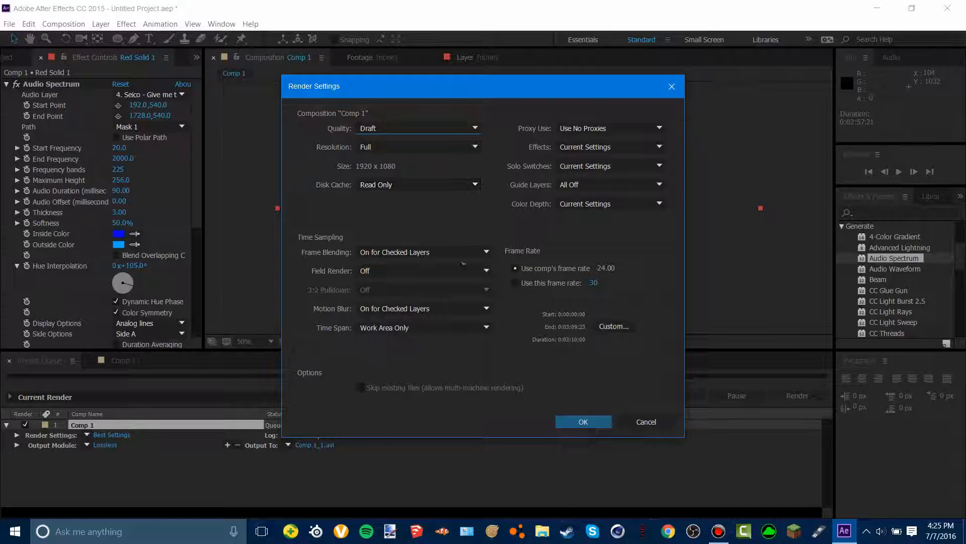
{"action": "left_click", "coordinate": [583, 422]}
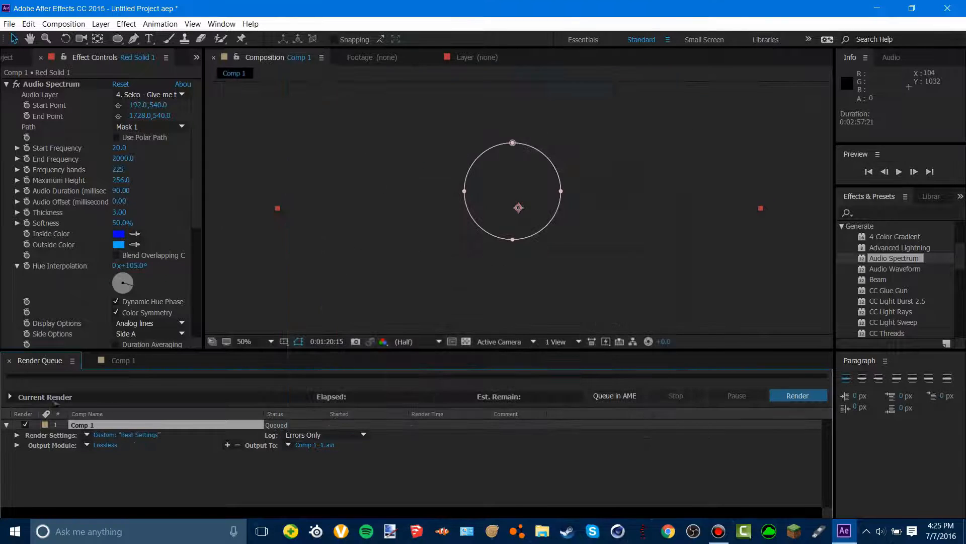
Set Comp 1's output module to AVI format with RGB channels, leaving the remaining video and audio options at their defaults.
{"action": "left_click", "coordinate": [112, 445]}
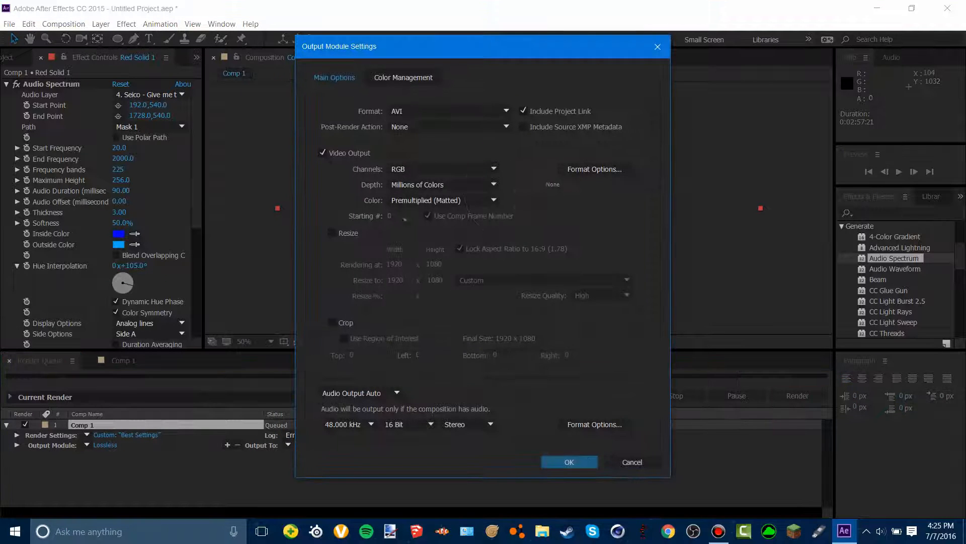
{"action": "left_click", "coordinate": [418, 111]}
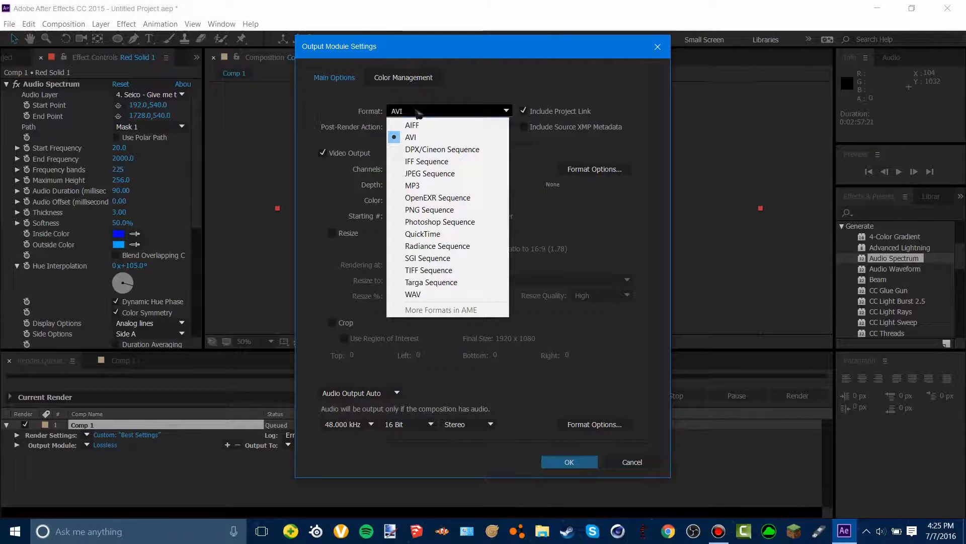
{"action": "left_click", "coordinate": [418, 111]}
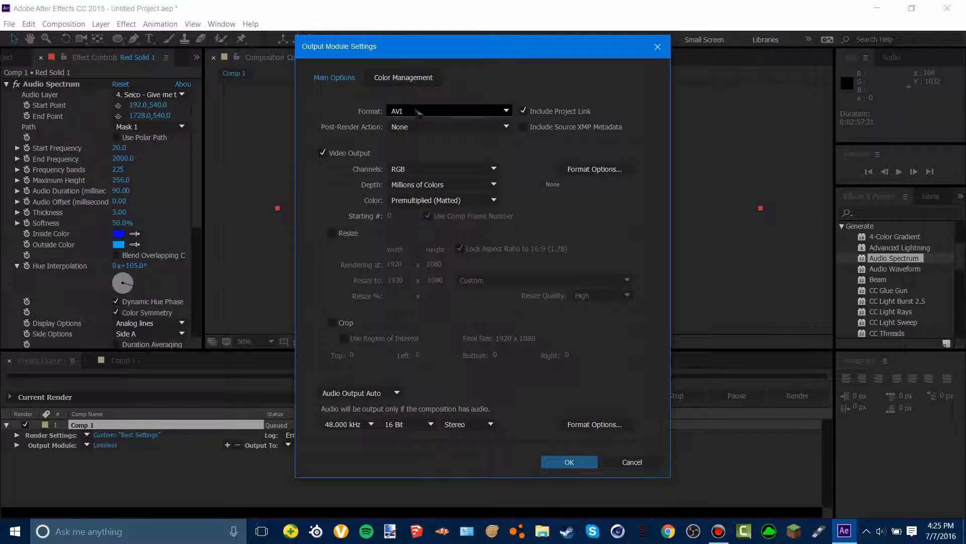
{"action": "left_click", "coordinate": [436, 170]}
{"action": "left_click", "coordinate": [436, 181]}
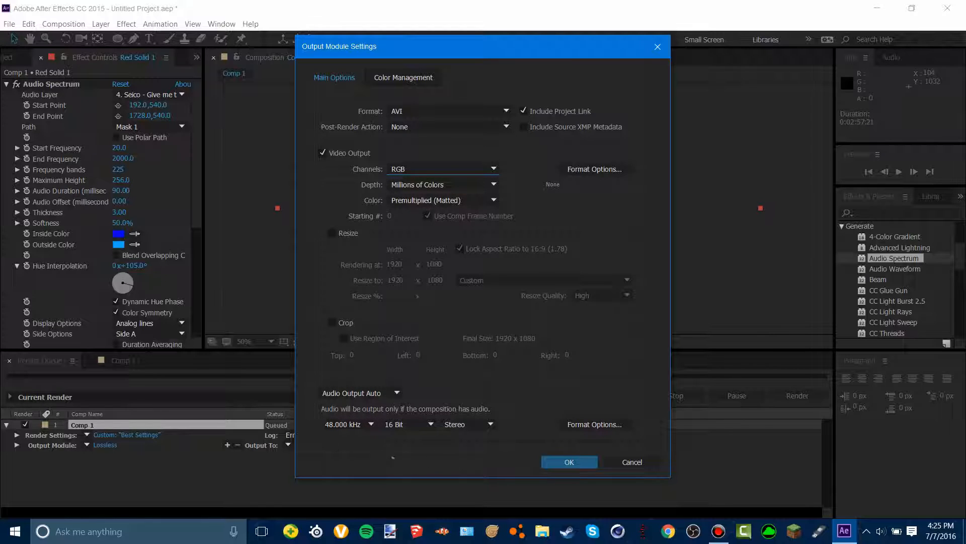
{"action": "left_click", "coordinate": [583, 461]}
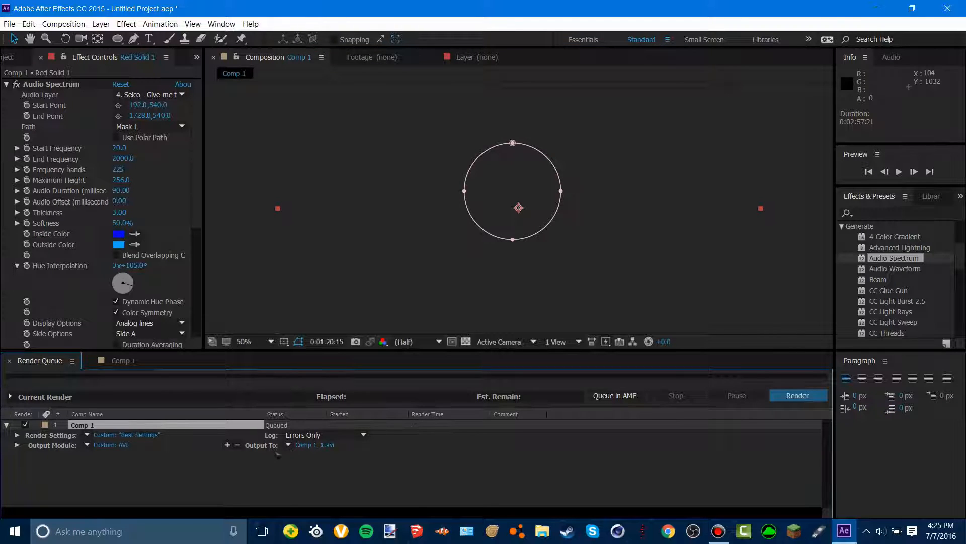
{"action": "left_click", "coordinate": [290, 445]}
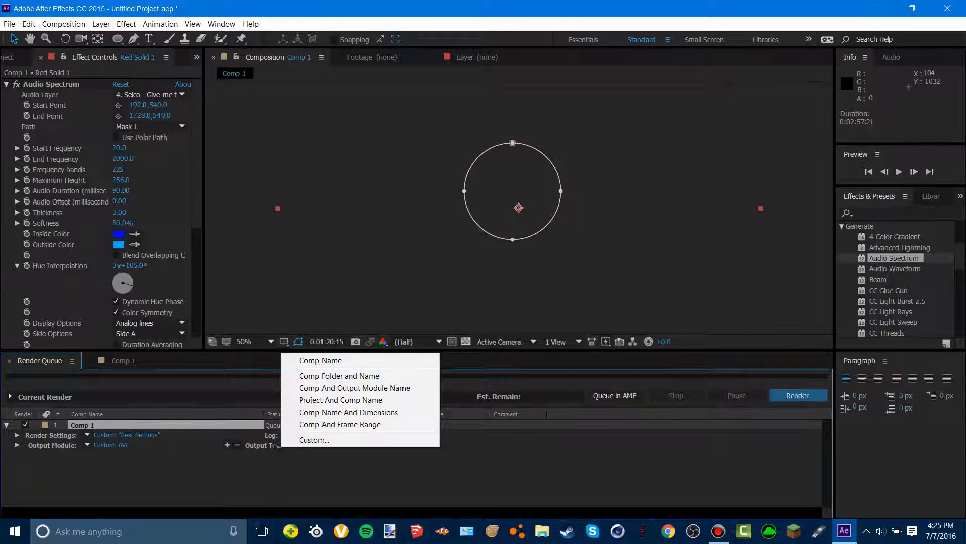
{"action": "left_click", "coordinate": [277, 446]}
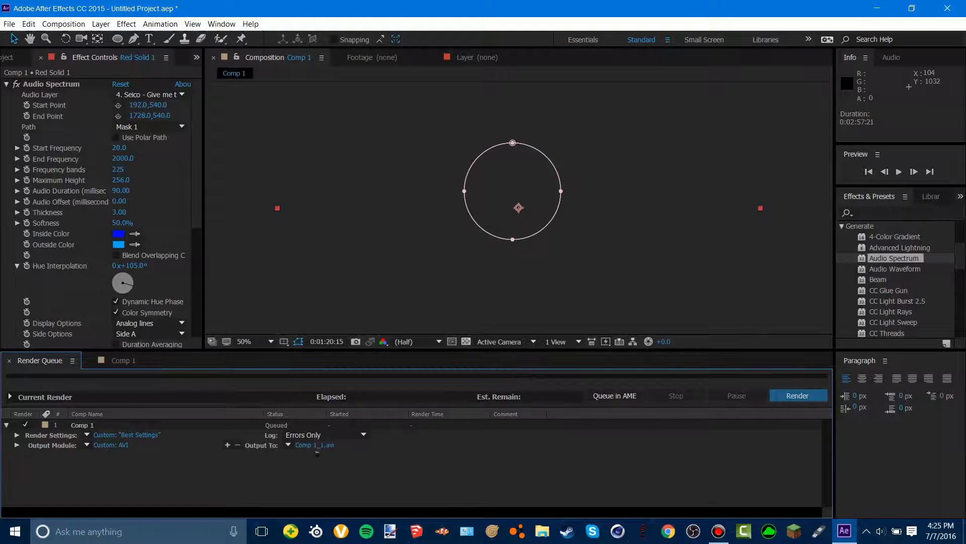
{"action": "left_click", "coordinate": [289, 445]}
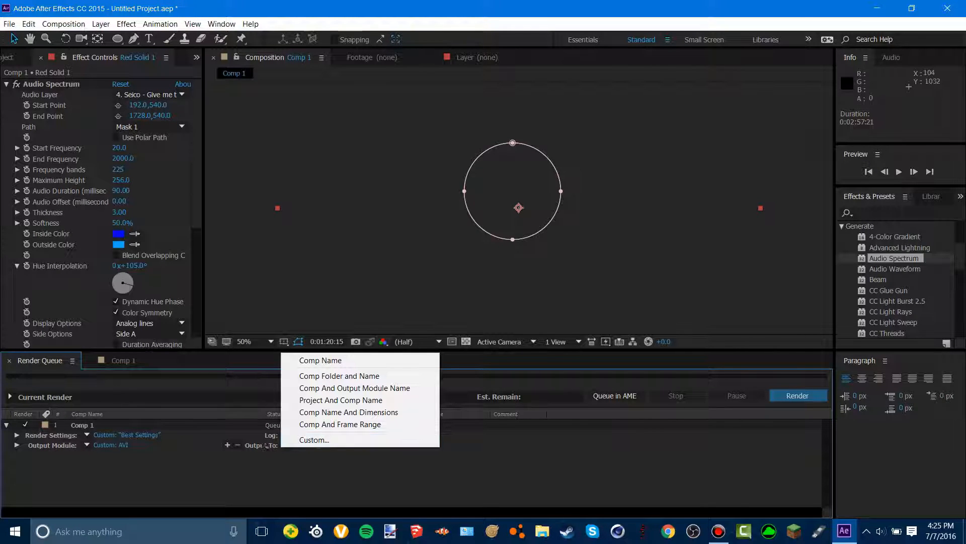
{"action": "left_click", "coordinate": [259, 450]}
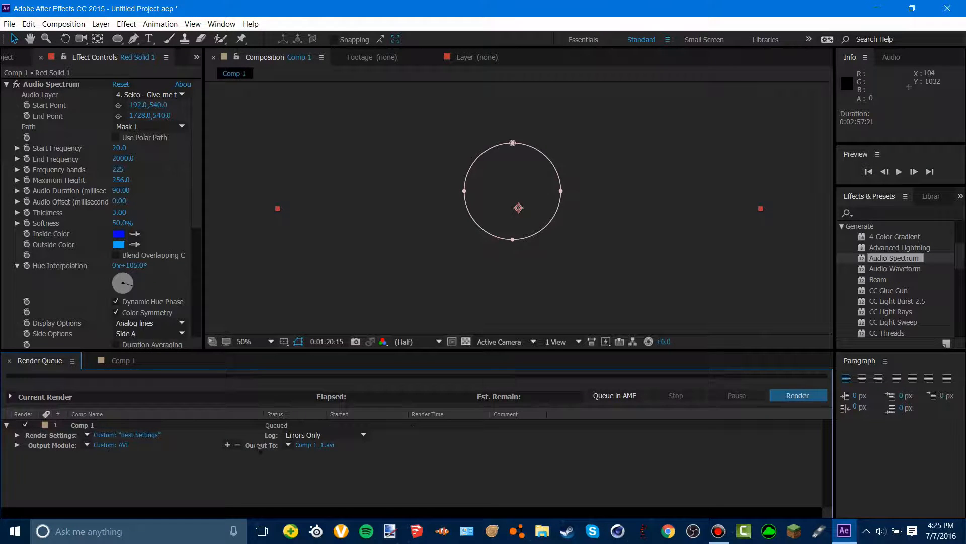
Open Comp 1's output file destination and permanently delete the existing Comp 1.avi from the Rendered Stuff folder.
{"action": "left_click", "coordinate": [304, 446]}
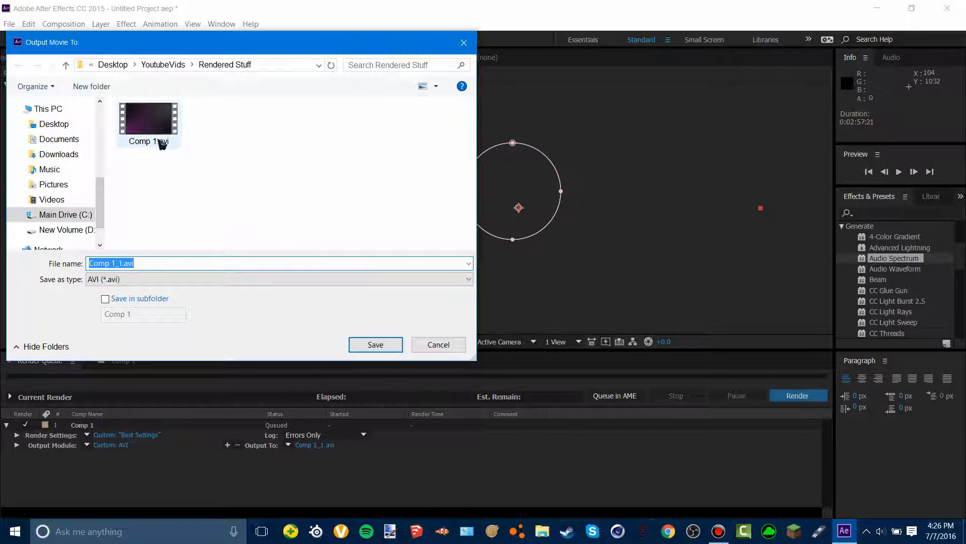
{"action": "left_click", "coordinate": [148, 116]}
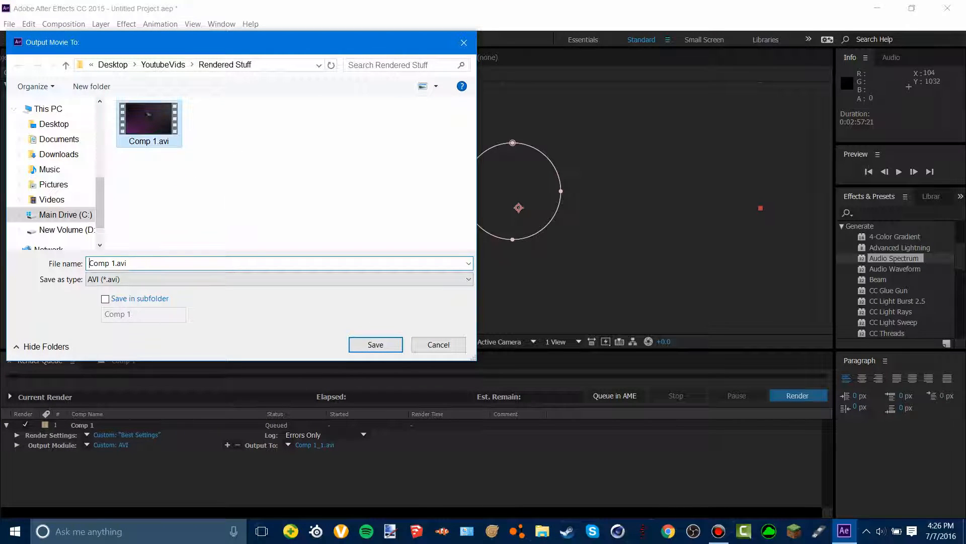
{"action": "right_click", "coordinate": [145, 111]}
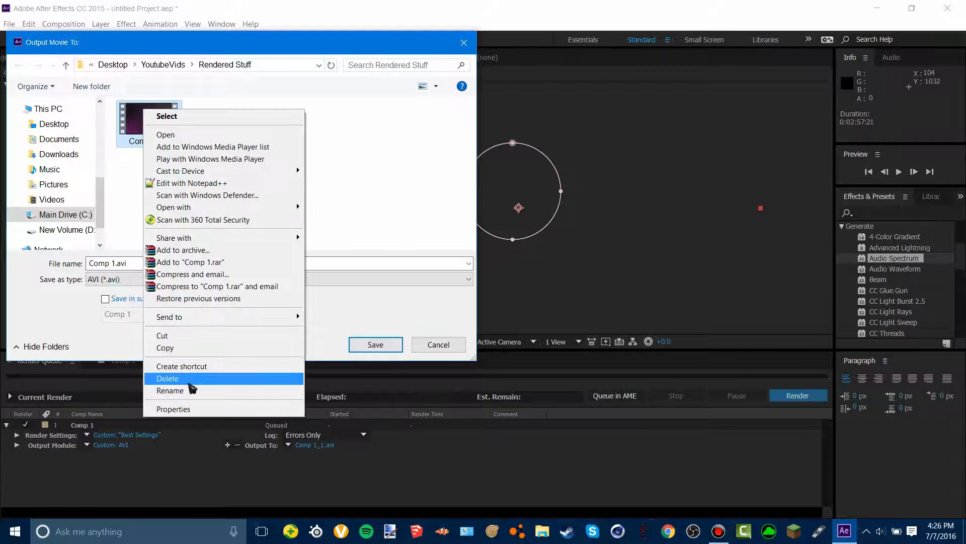
{"action": "left_click", "coordinate": [191, 380]}
{"action": "left_click", "coordinate": [524, 304]}
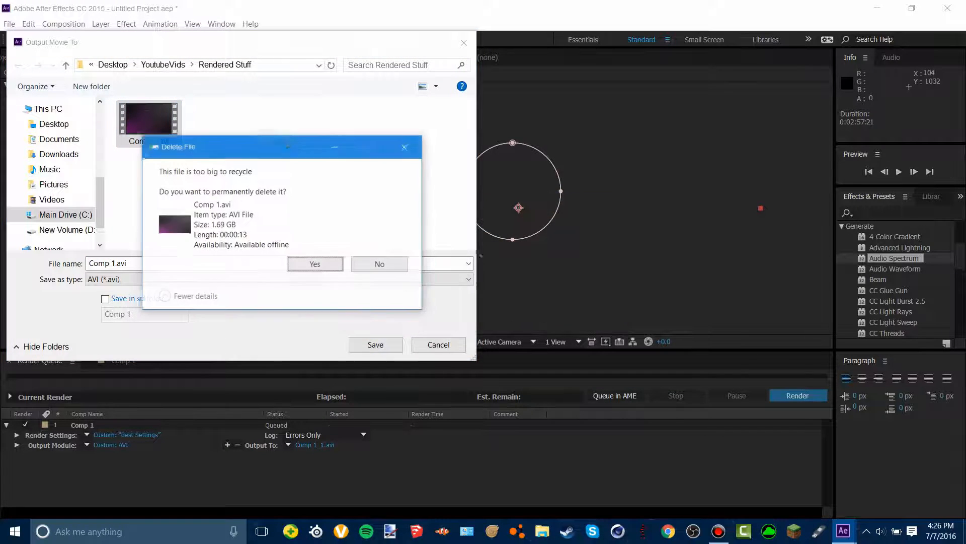
{"action": "left_click", "coordinate": [318, 265]}
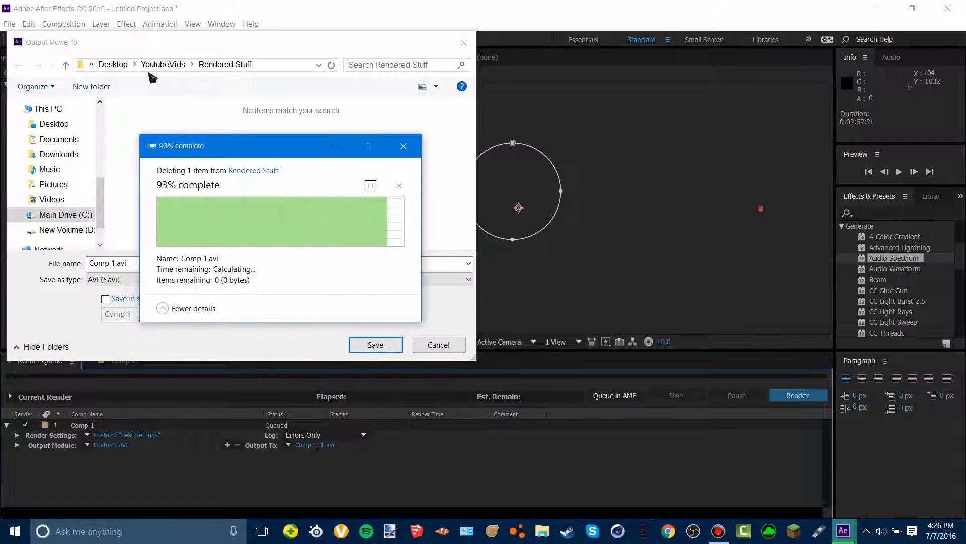
Save the output destination as Comp 1.avi in the Rendered Stuff folder and start rendering Comp 1.
{"action": "left_click", "coordinate": [372, 345]}
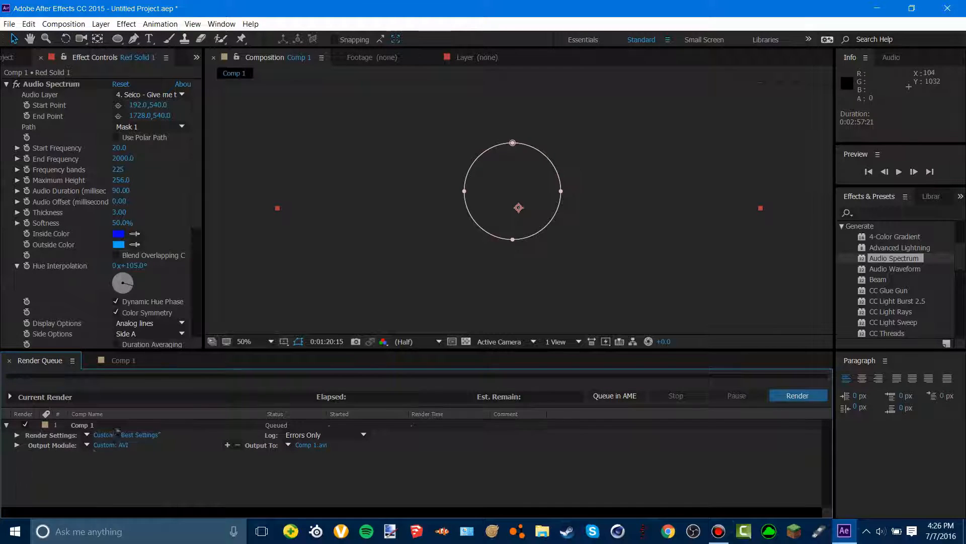
{"action": "left_click", "coordinate": [118, 427]}
{"action": "left_click", "coordinate": [811, 402]}
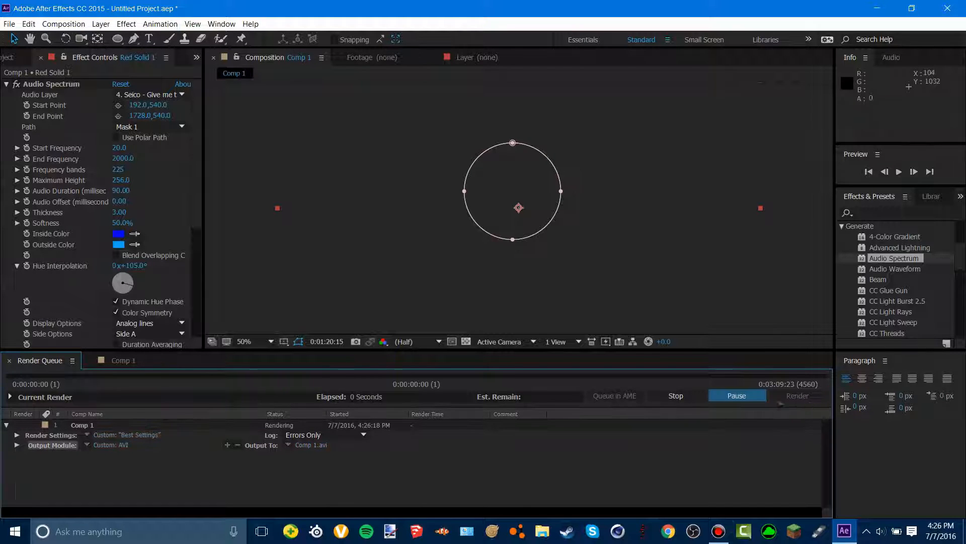